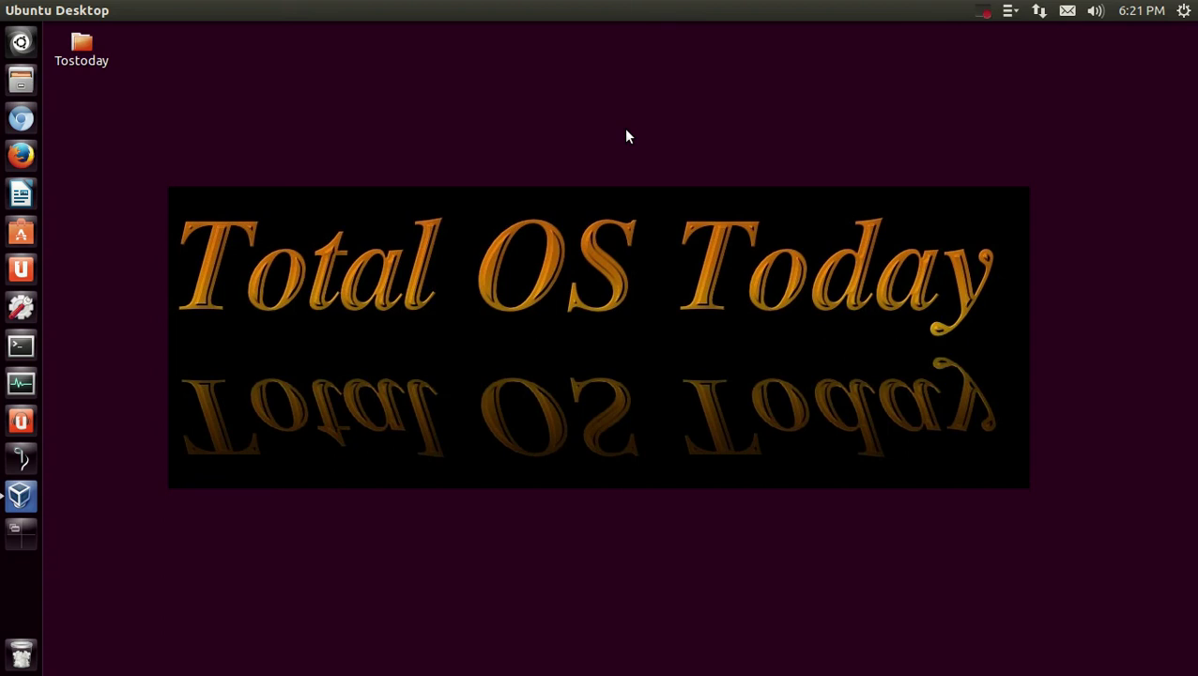
Switch to the running Zorin virtual machine in VirtualBox and display it in fullscreen mode
key("alt+Tab")
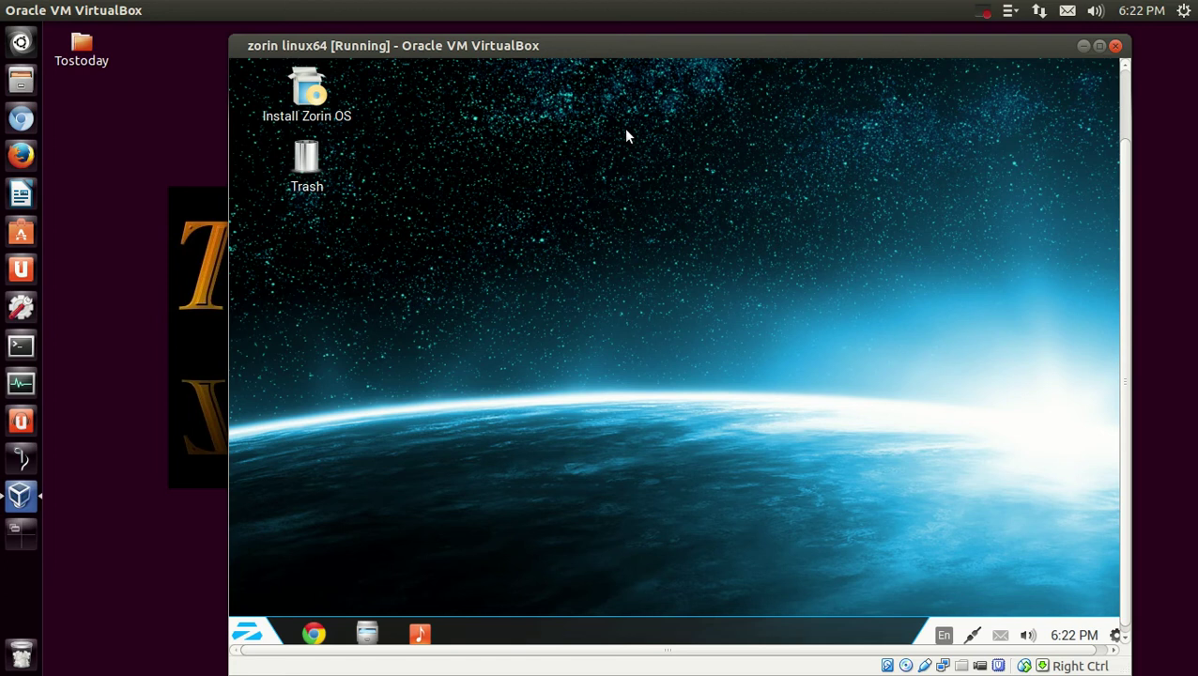
left_click(100, 9)
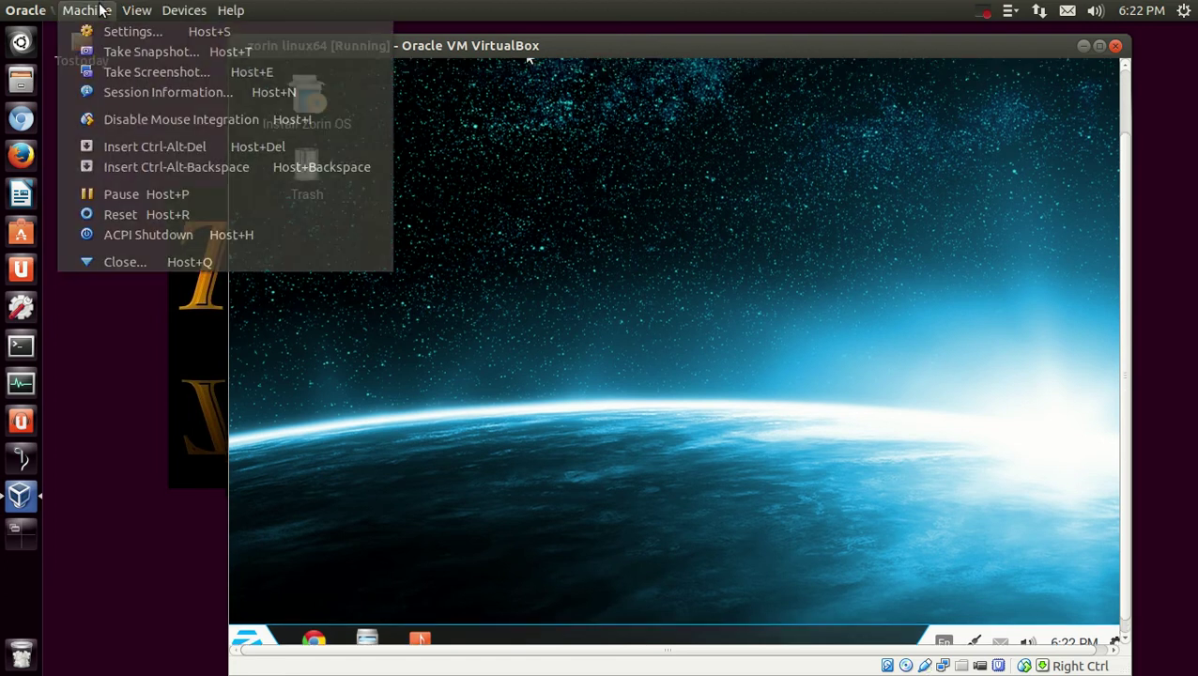
mouse_move(131, 11)
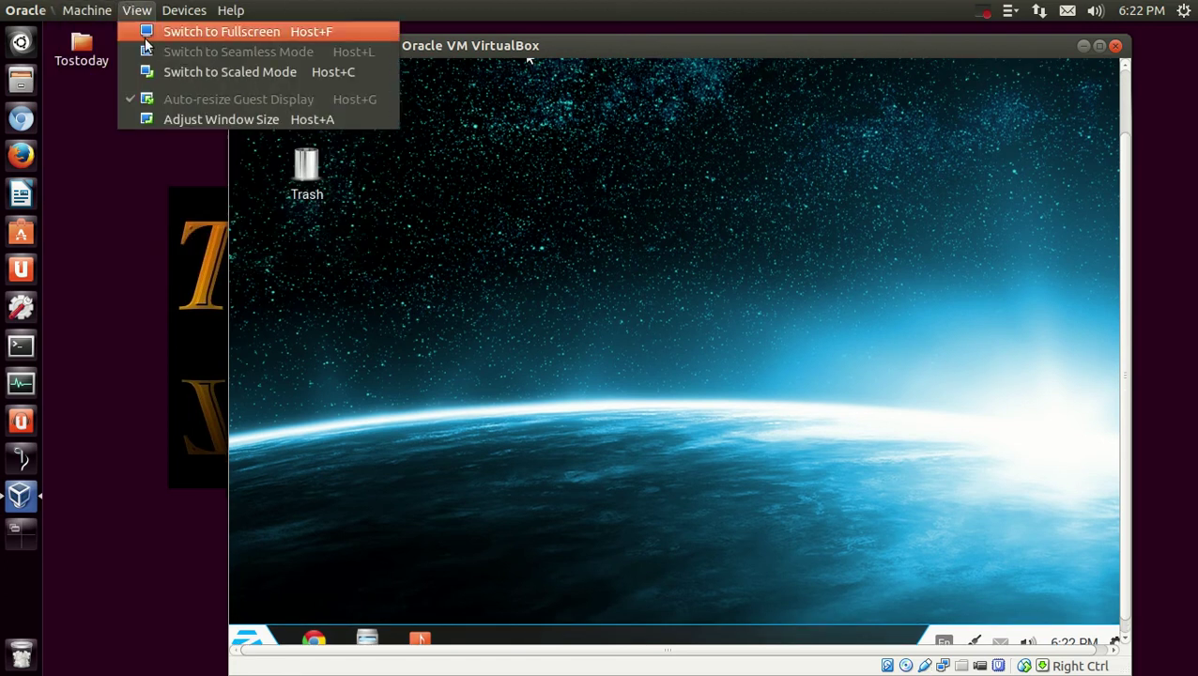
left_click(150, 34)
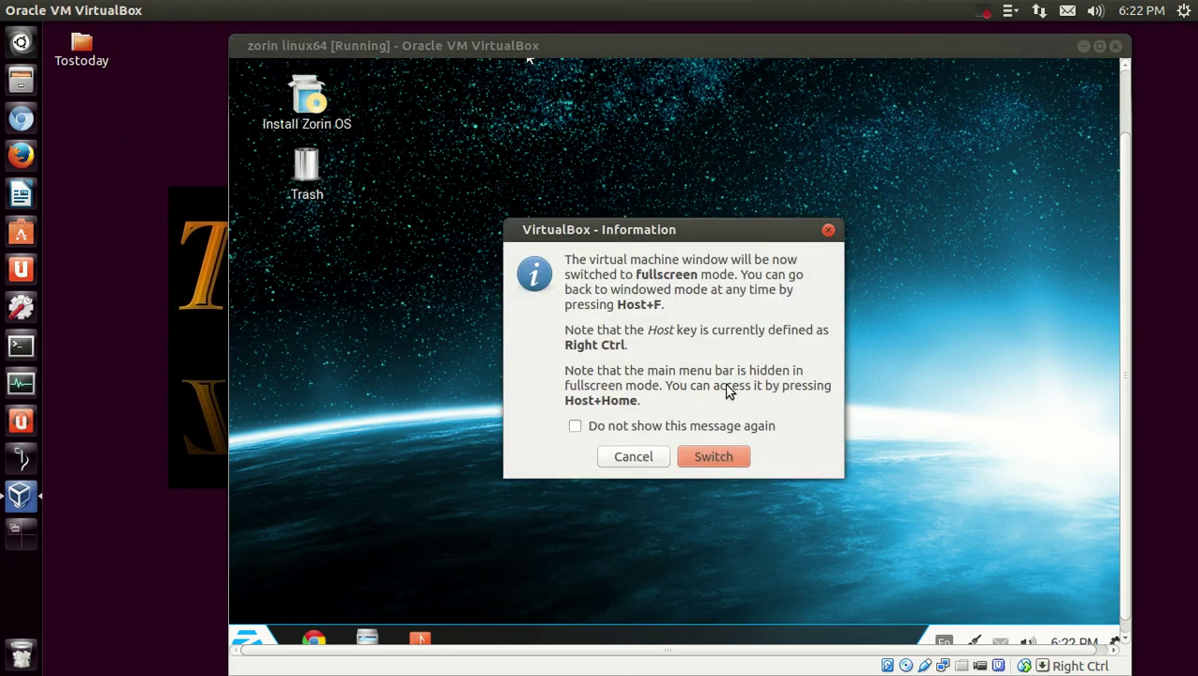
left_click(726, 453)
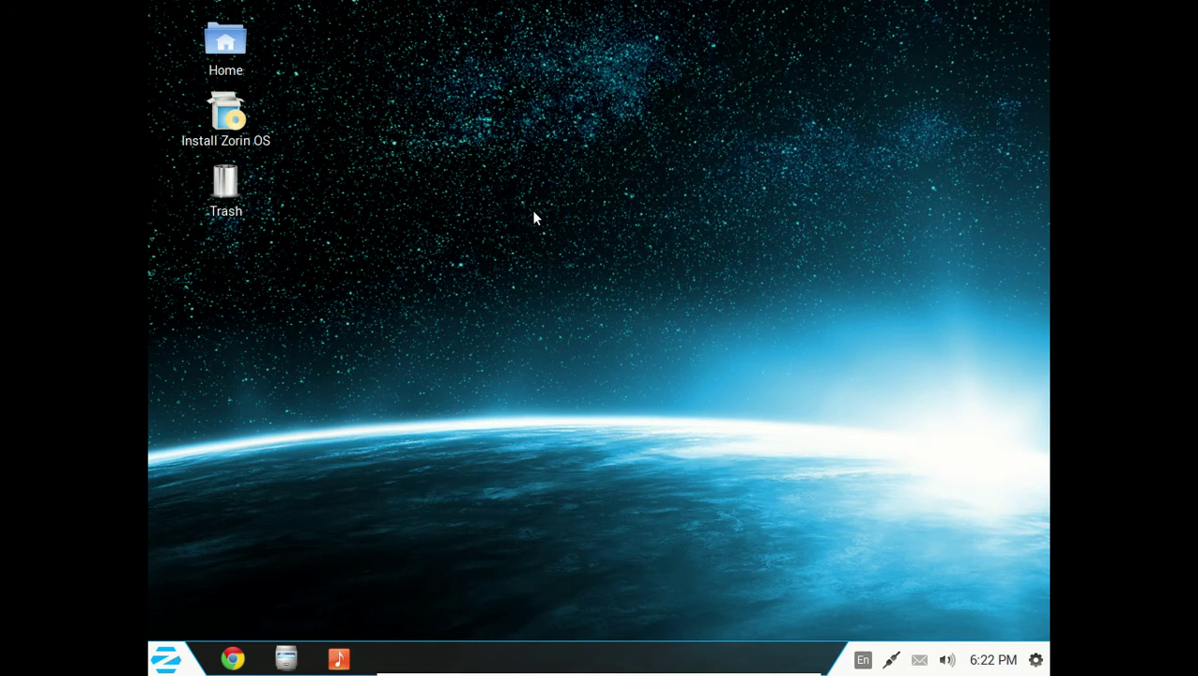
Browse the wallpapers available for the desktop background, and close the background settings without choosing one
right_click(482, 180)
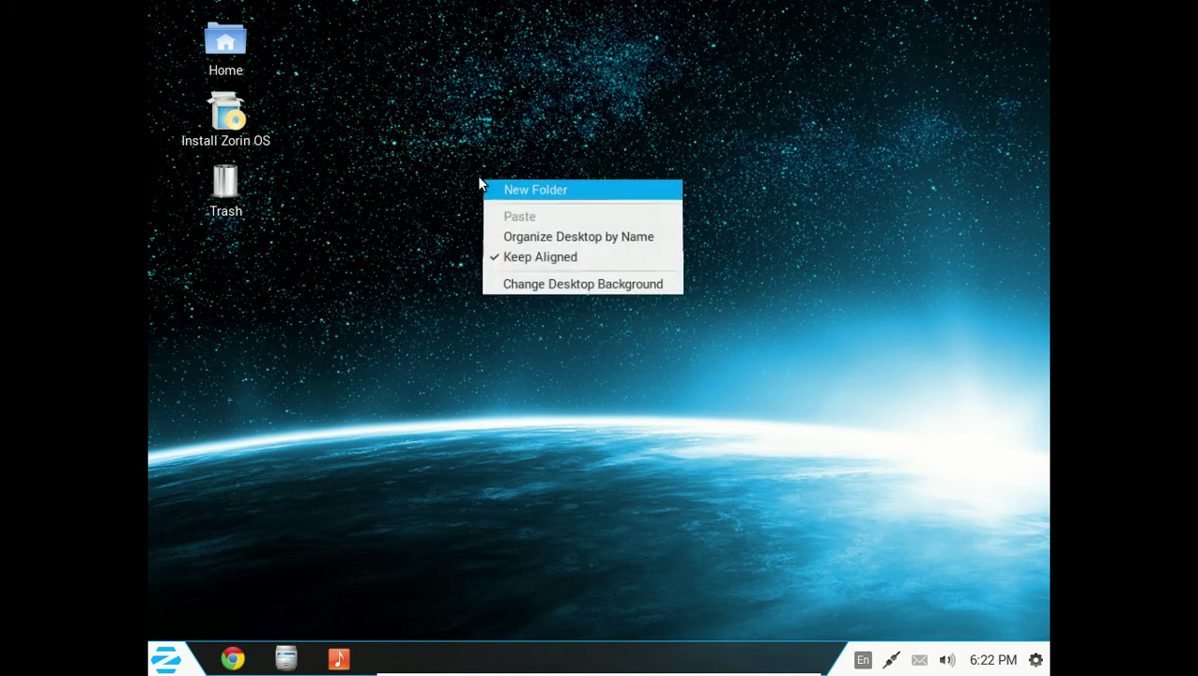
left_click(573, 285)
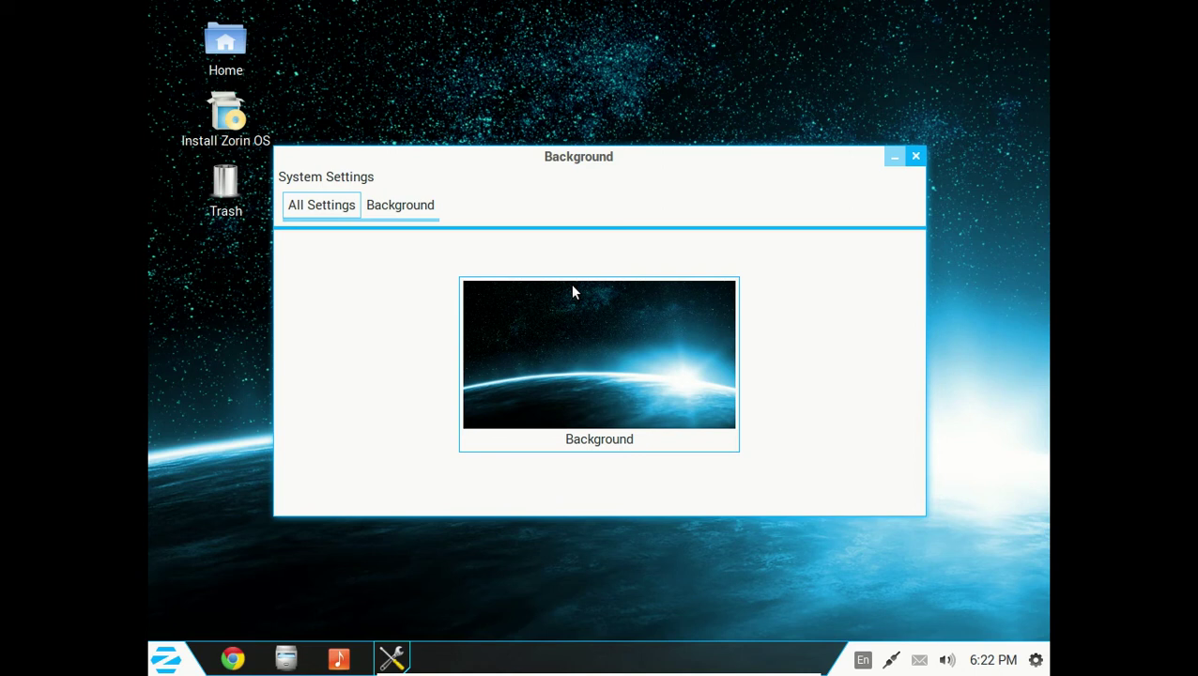
left_click(590, 333)
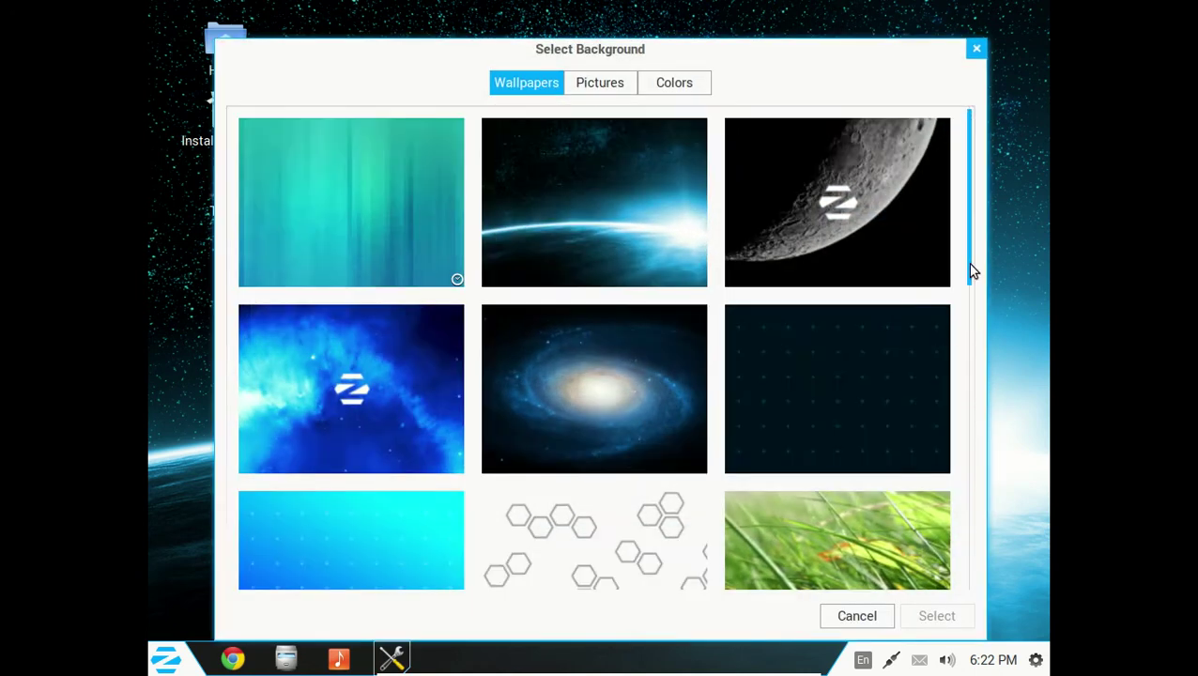
left_click_drag(971, 271, 997, 246)
left_click(977, 50)
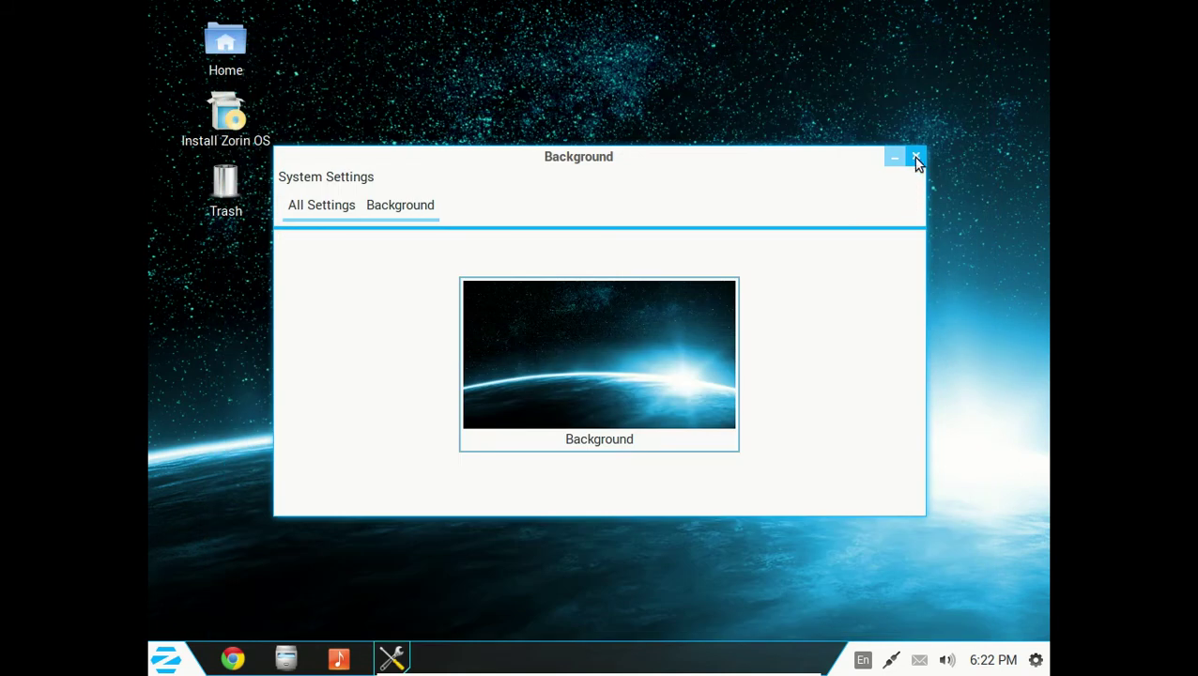
left_click(916, 157)
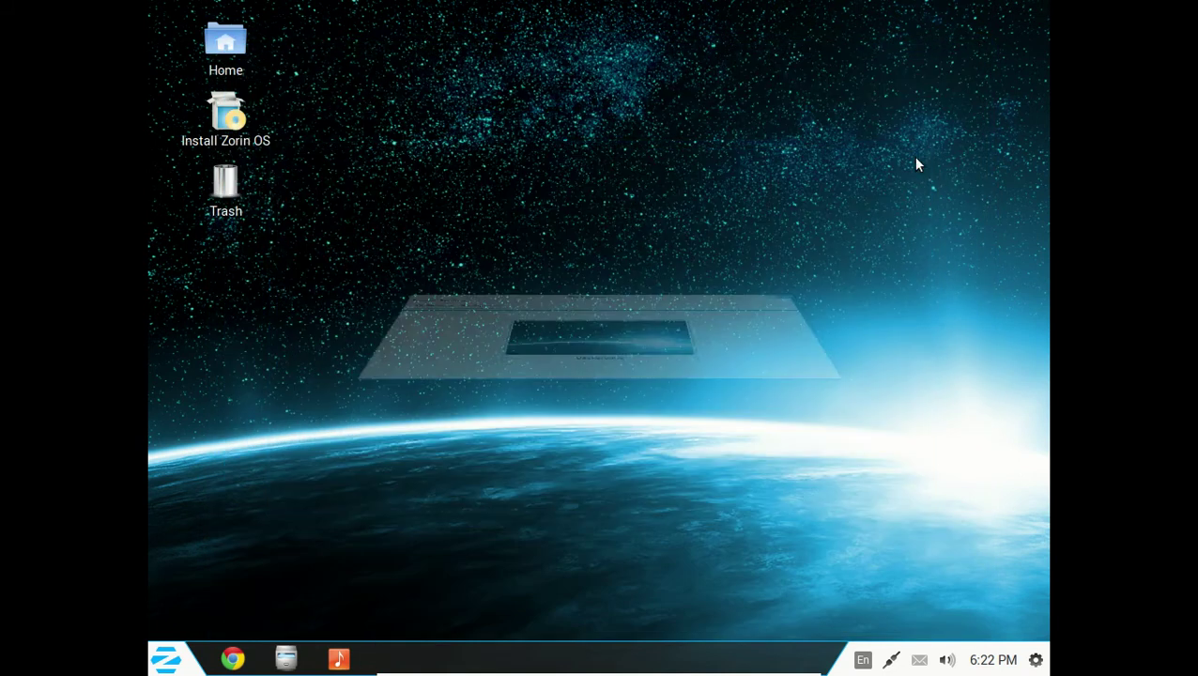
View the Zorin OS Help forum in Google Chrome, accepting the browser's default first-run options, and close the browser
left_click(1036, 662)
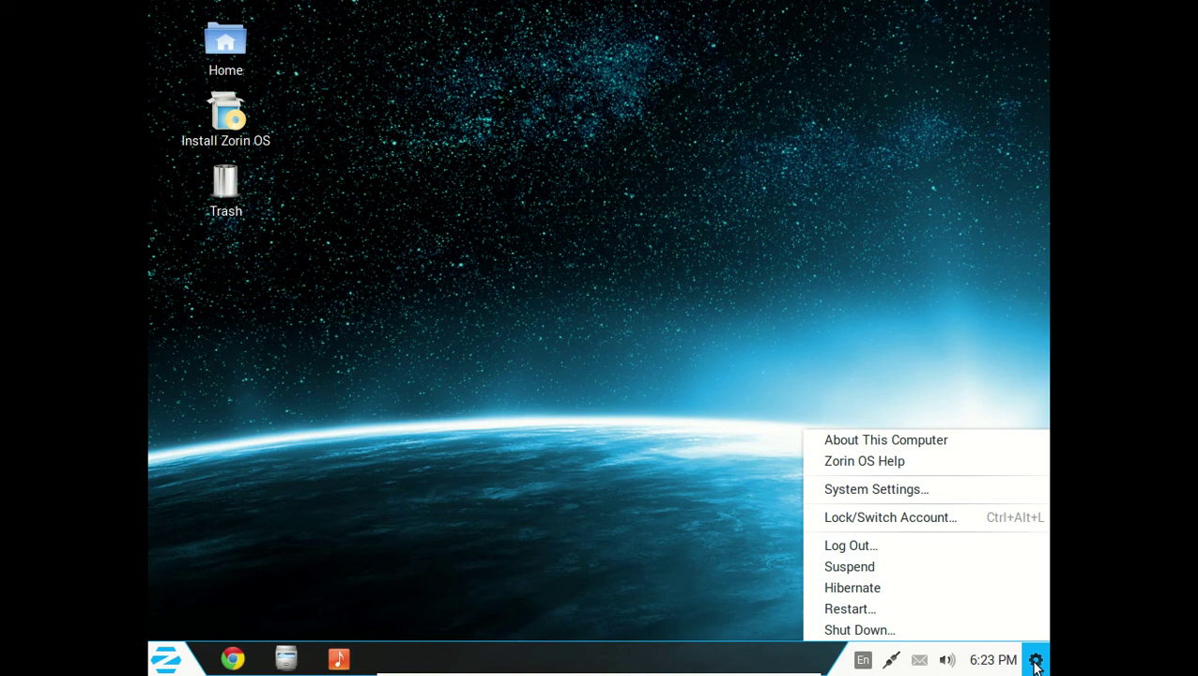
left_click(877, 461)
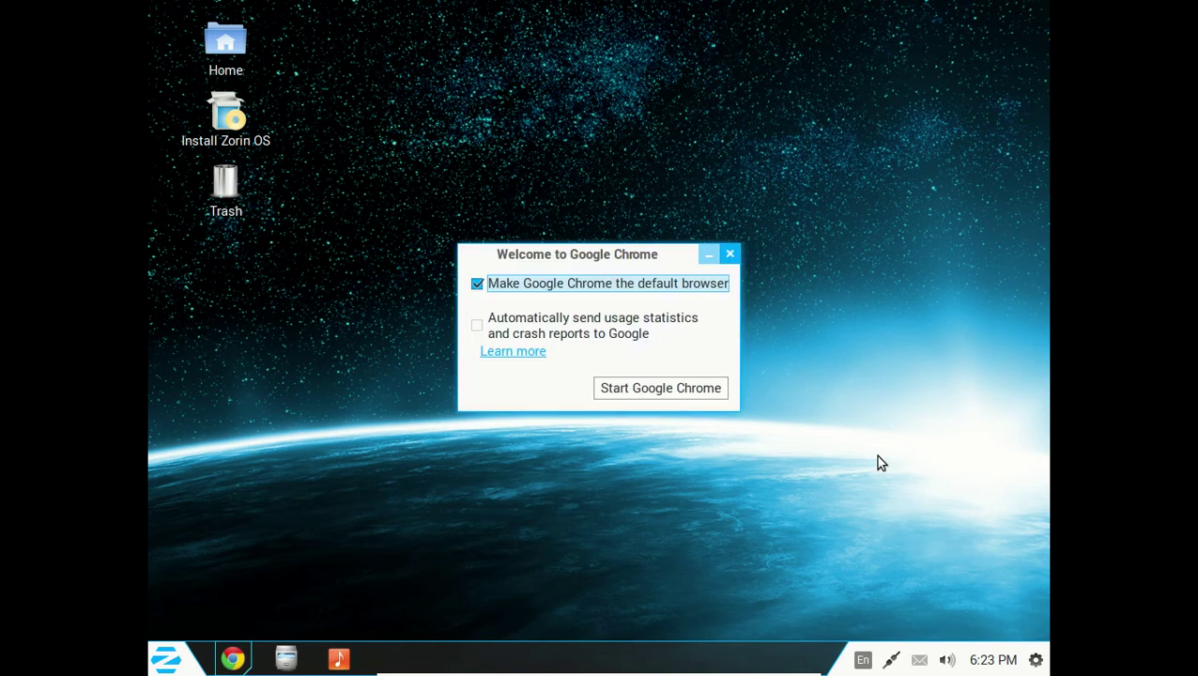
left_click(712, 387)
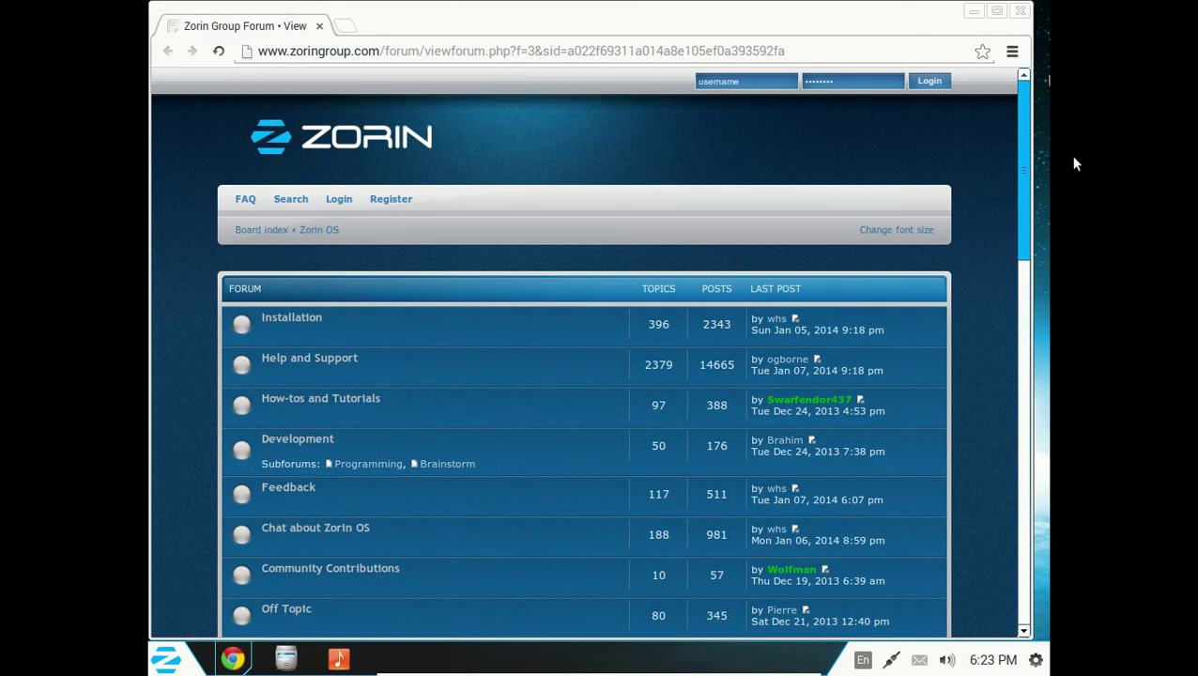
left_click(1021, 13)
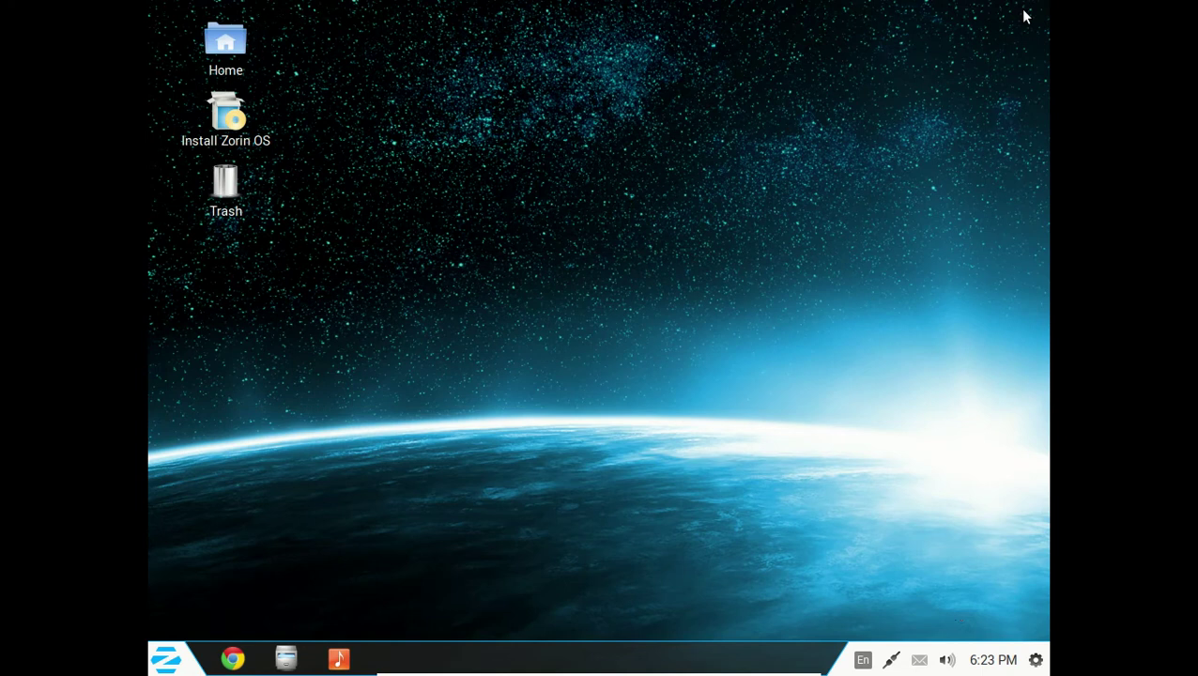
Check the clock's pop-up and open the Music player from the sound controls
left_click(992, 659)
left_click(992, 660)
left_click(948, 661)
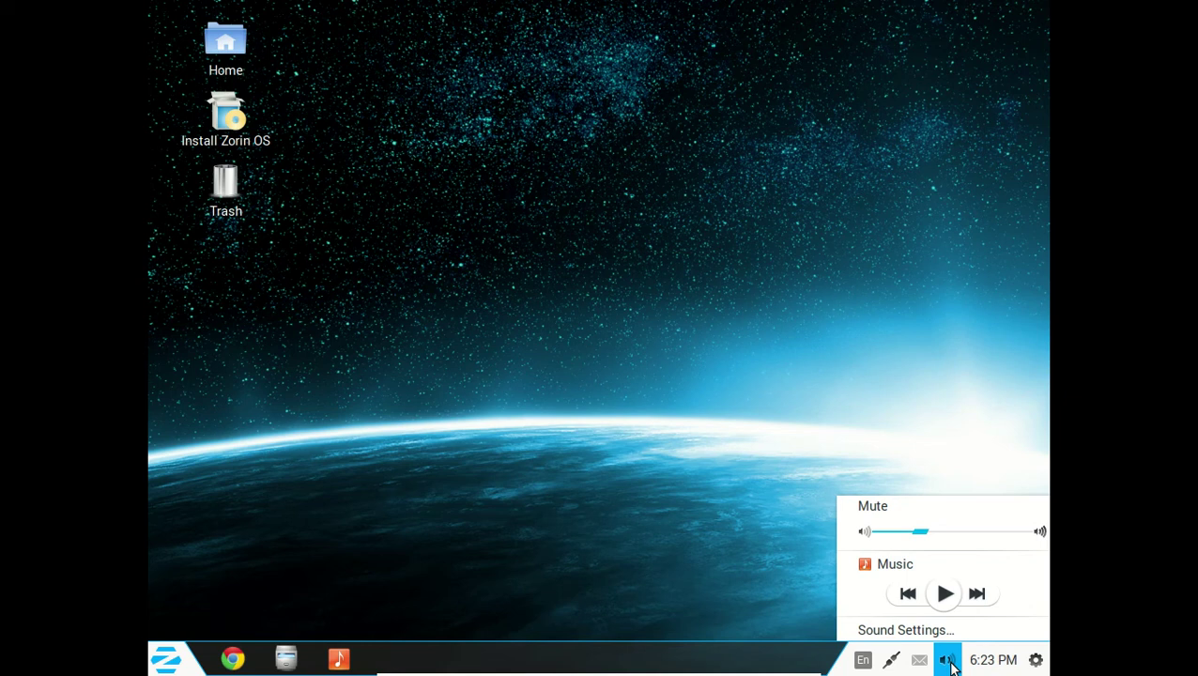
left_click(917, 568)
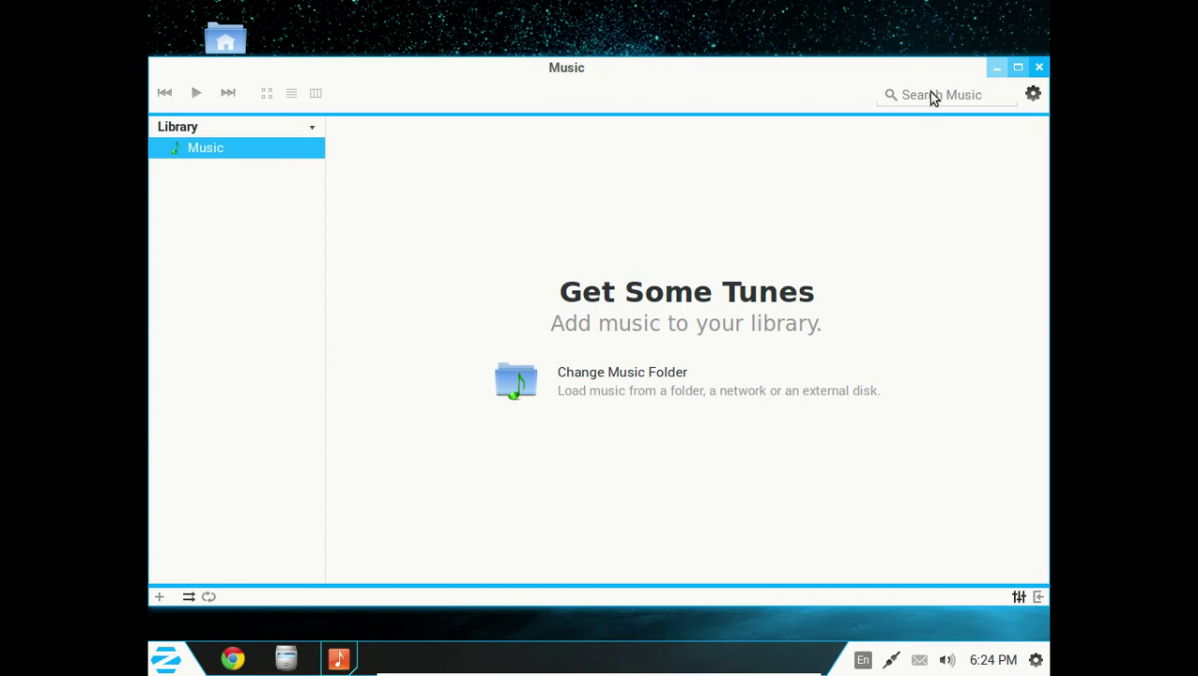
Review the Music player's general preferences and equalizer without changing them, and close the player
left_click(1033, 94)
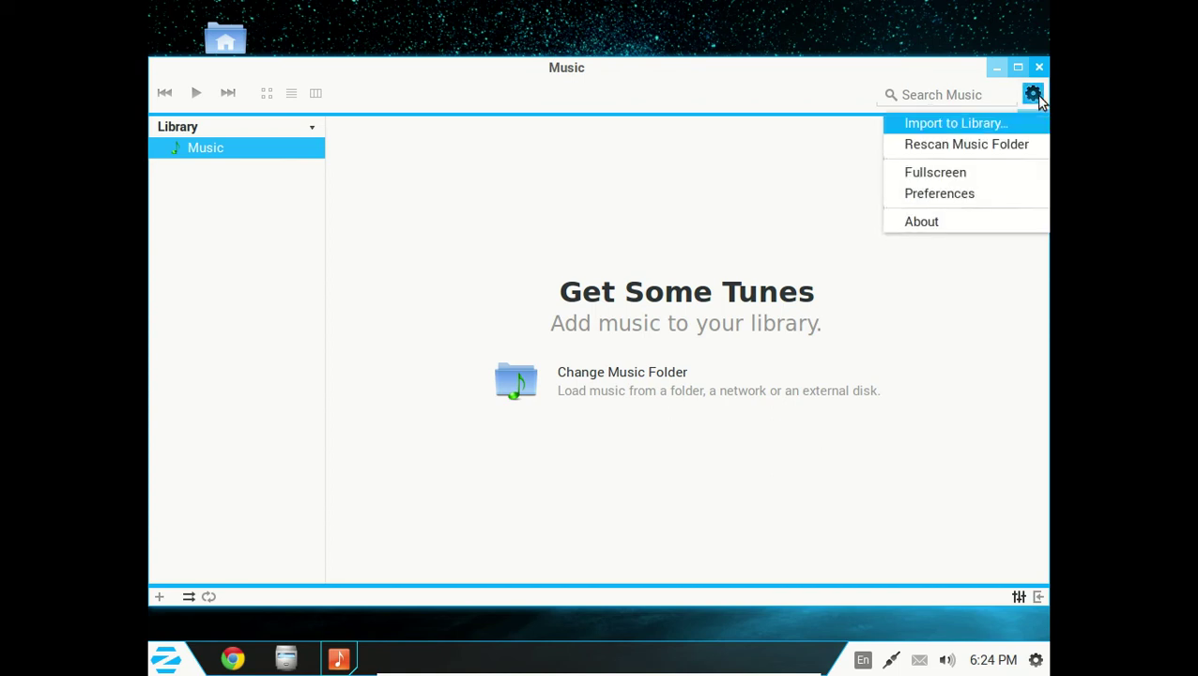
left_click(973, 197)
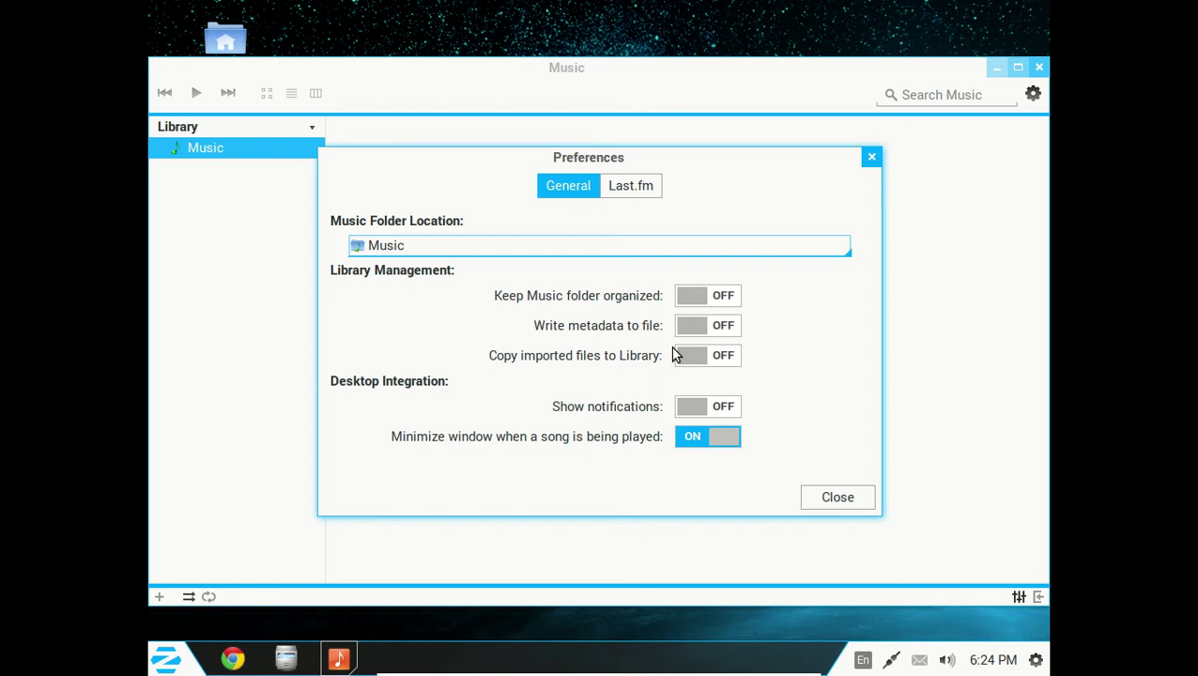
left_click(837, 497)
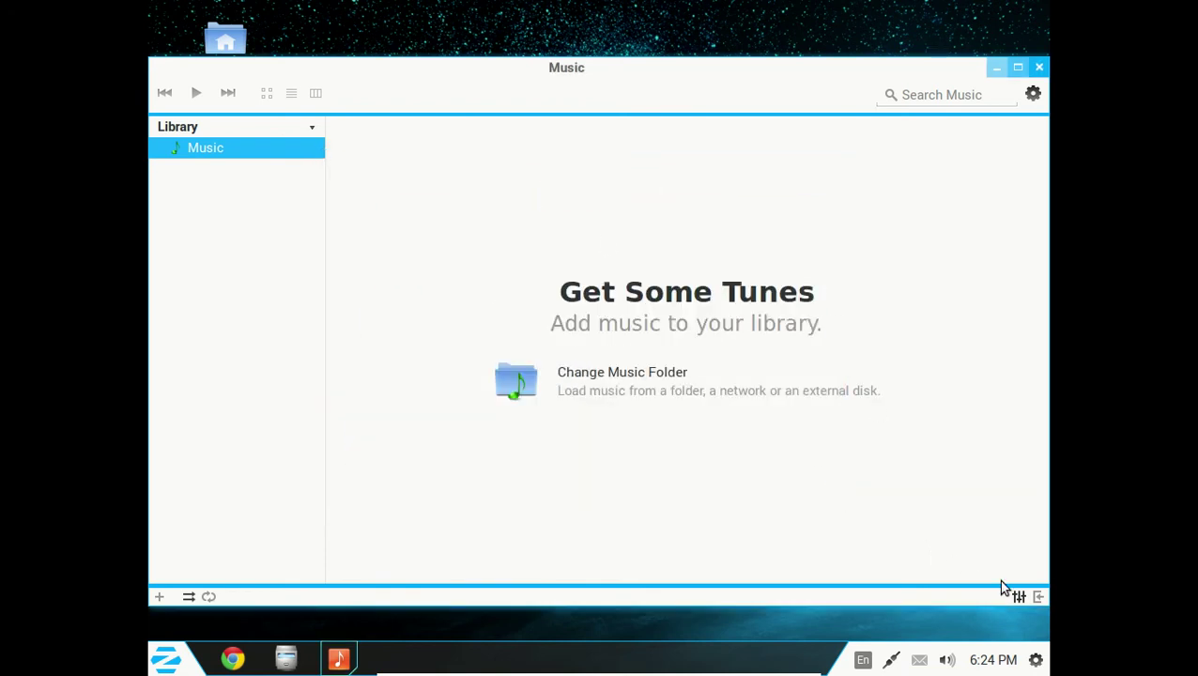
left_click(1019, 597)
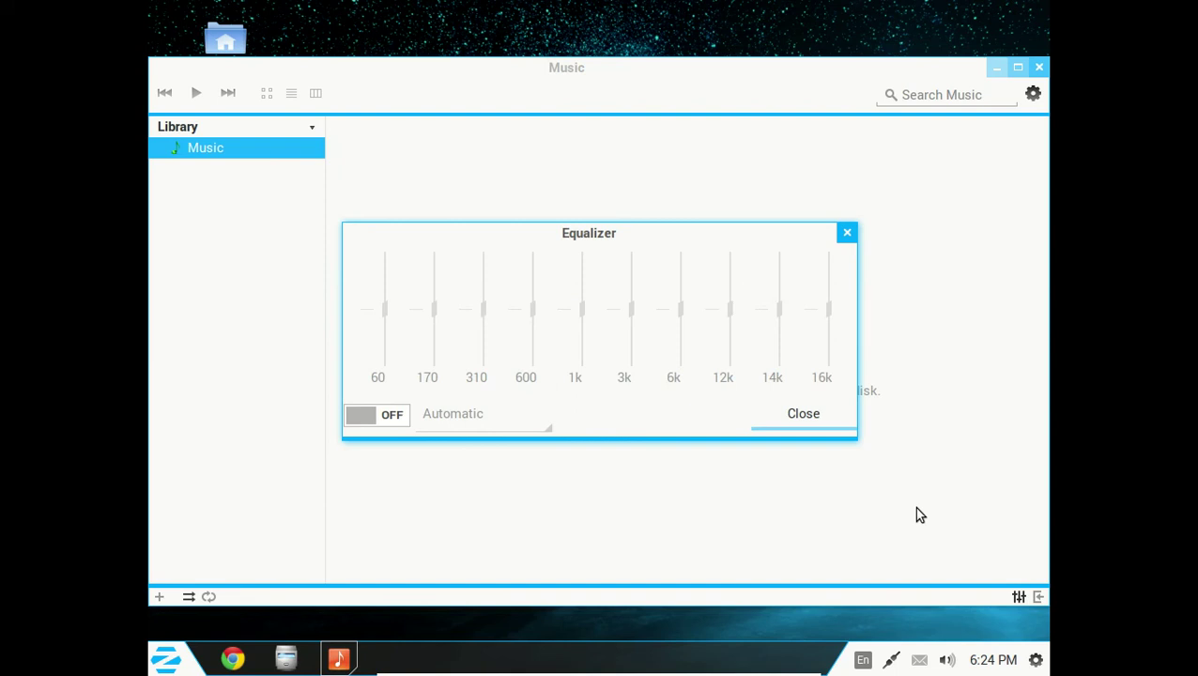
left_click(832, 425)
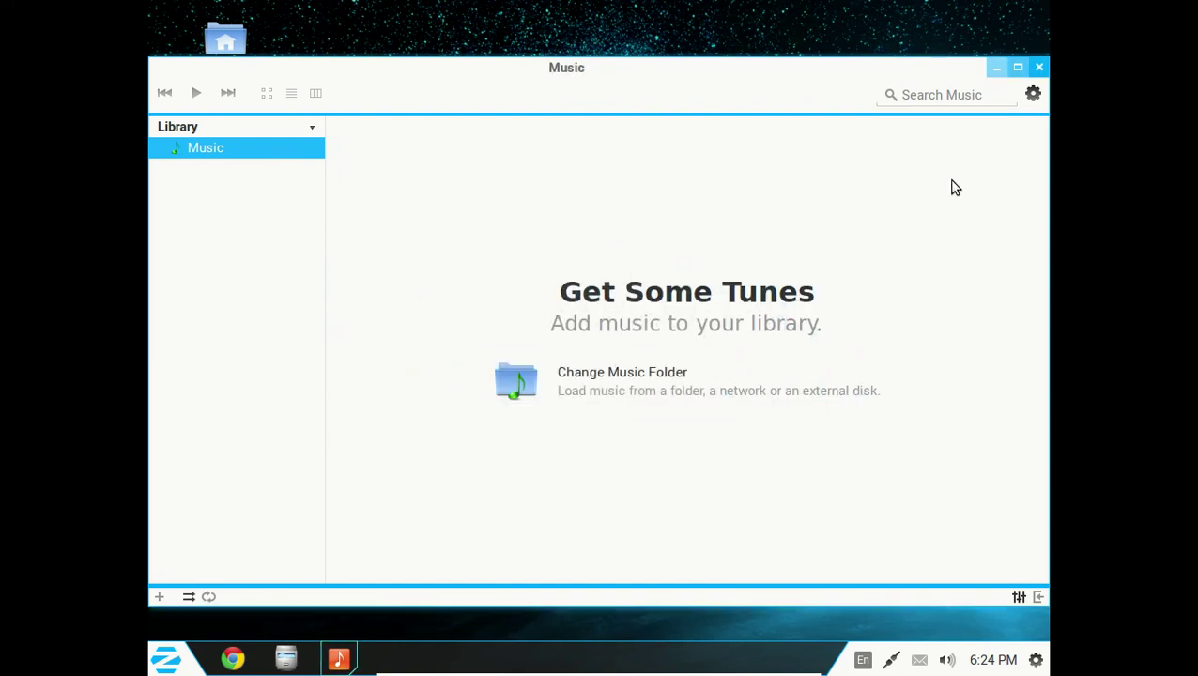
left_click(1039, 67)
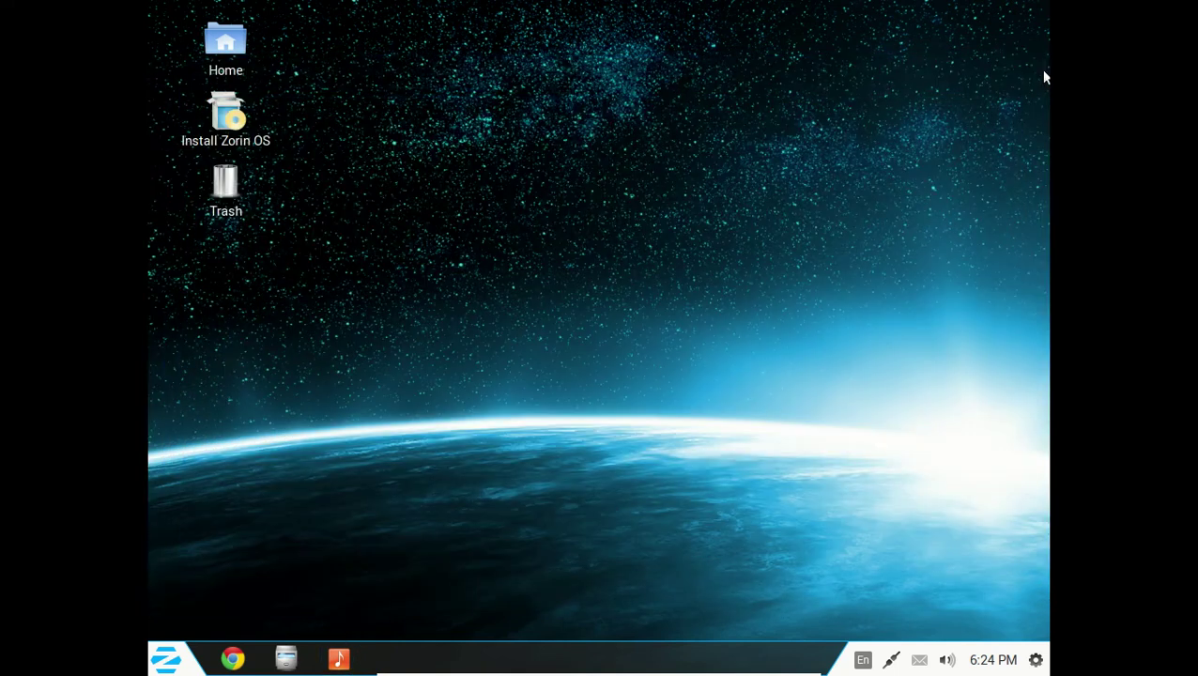
Look at the messaging status choices and the network connection options
left_click(920, 659)
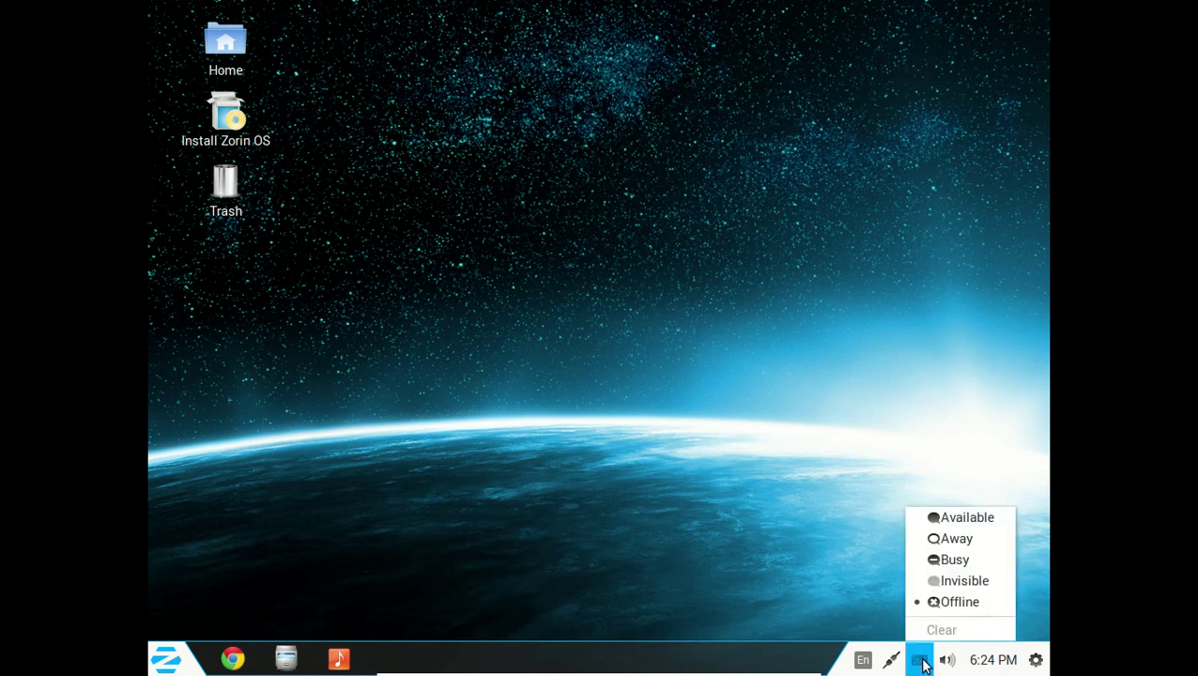
left_click(923, 661)
left_click(891, 660)
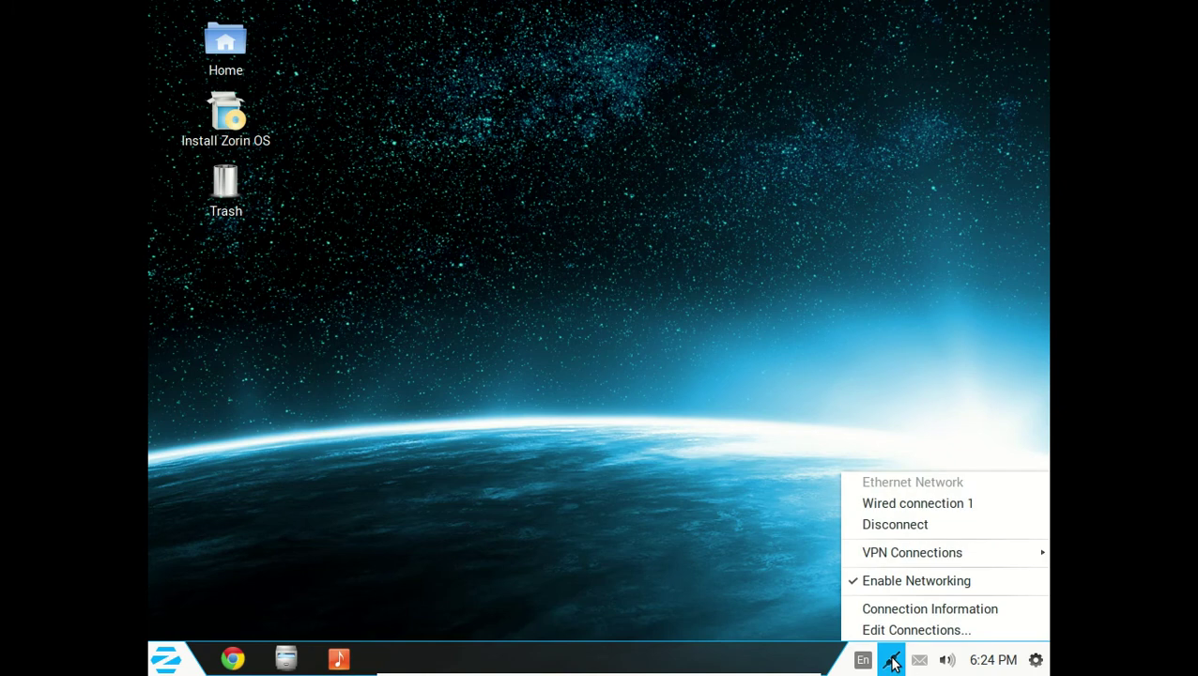
left_click(891, 662)
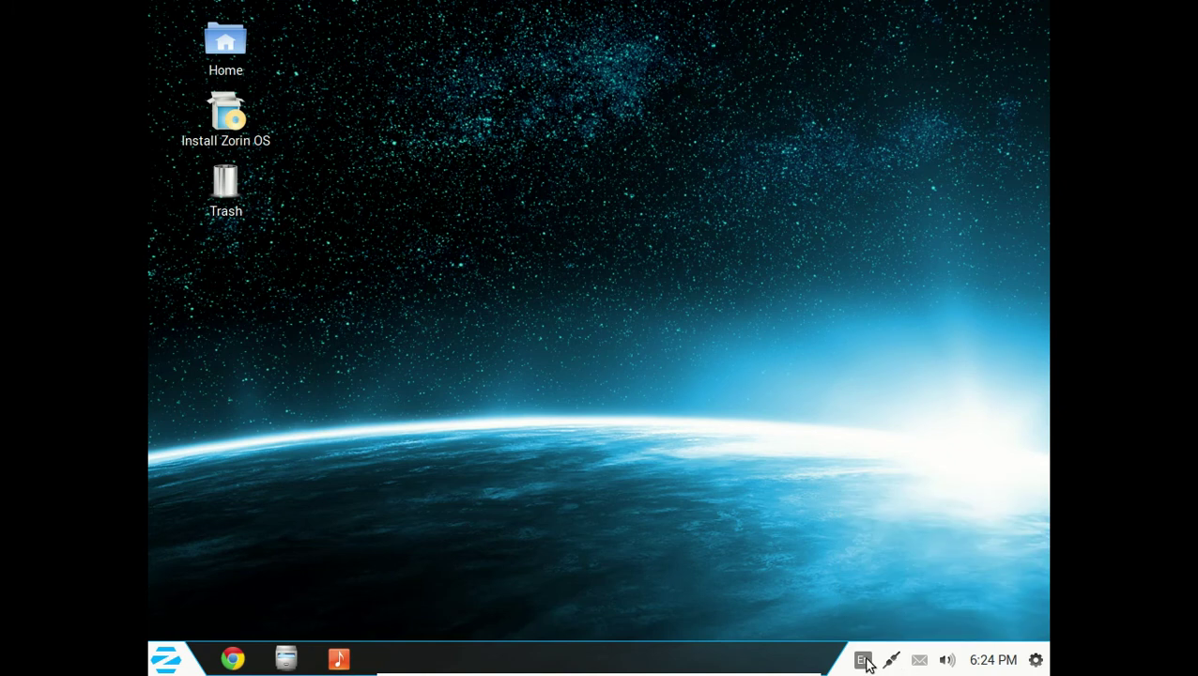
View the dock's About information for Avant Window Navigator and close it
left_click(864, 660)
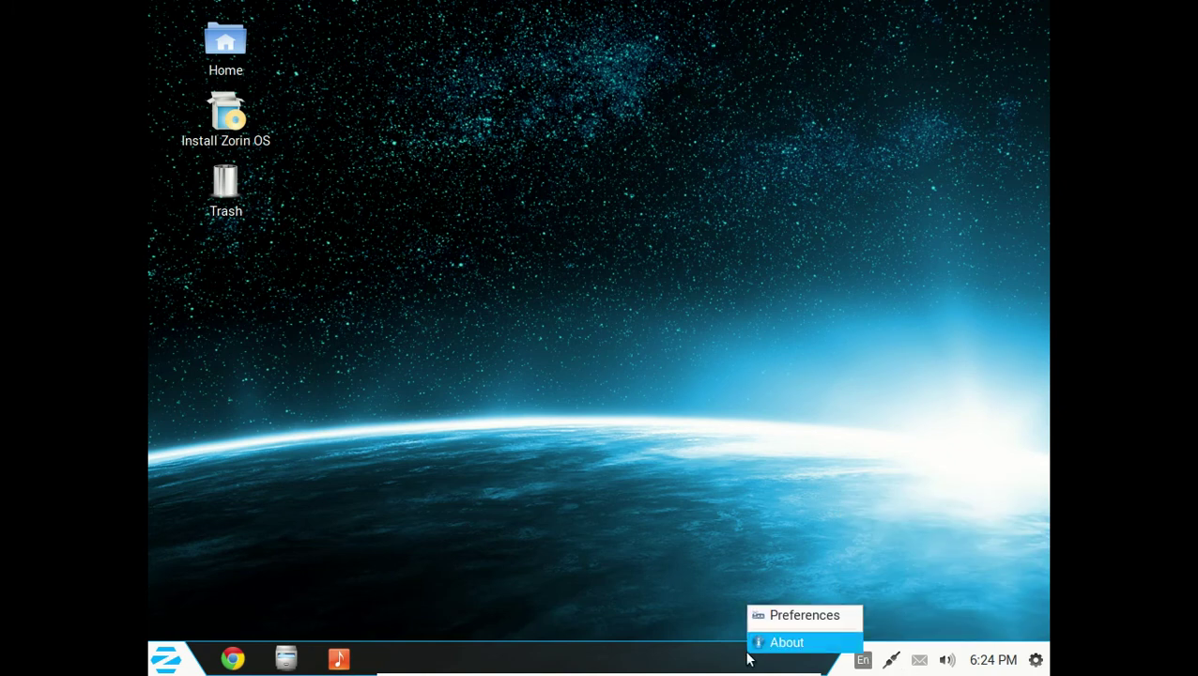
left_click(762, 644)
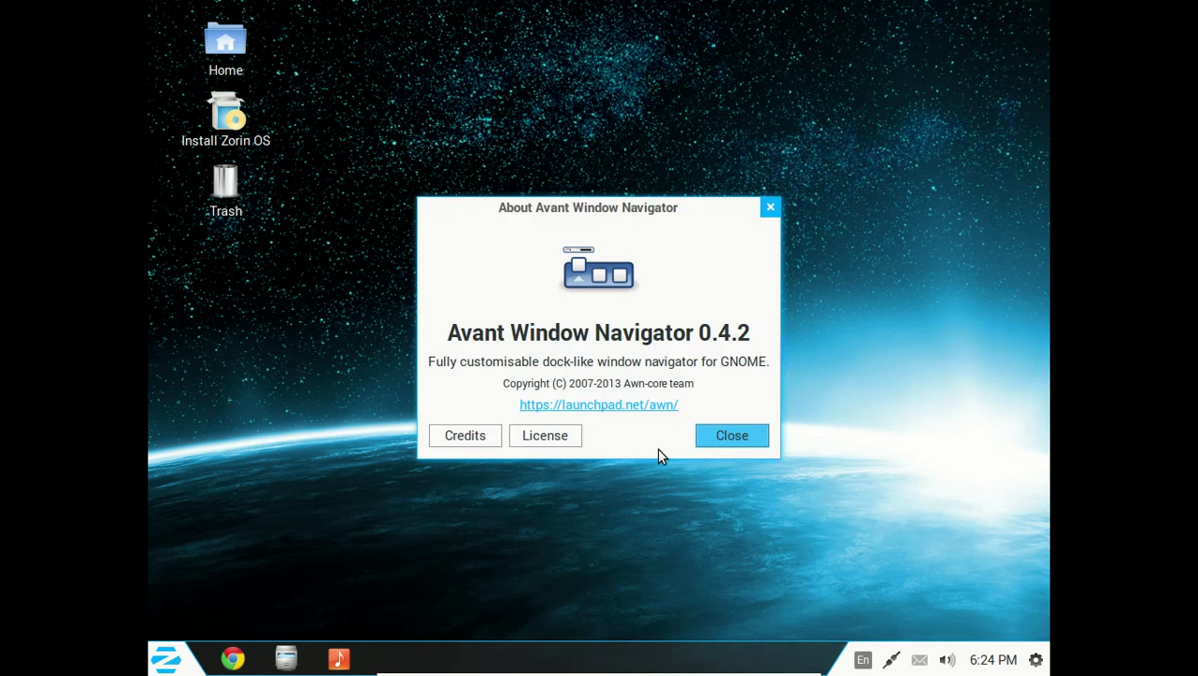
left_click(732, 435)
Open the dock's preferences and review the panel orientation choices, keeping Bottom
mouse_move(738, 657)
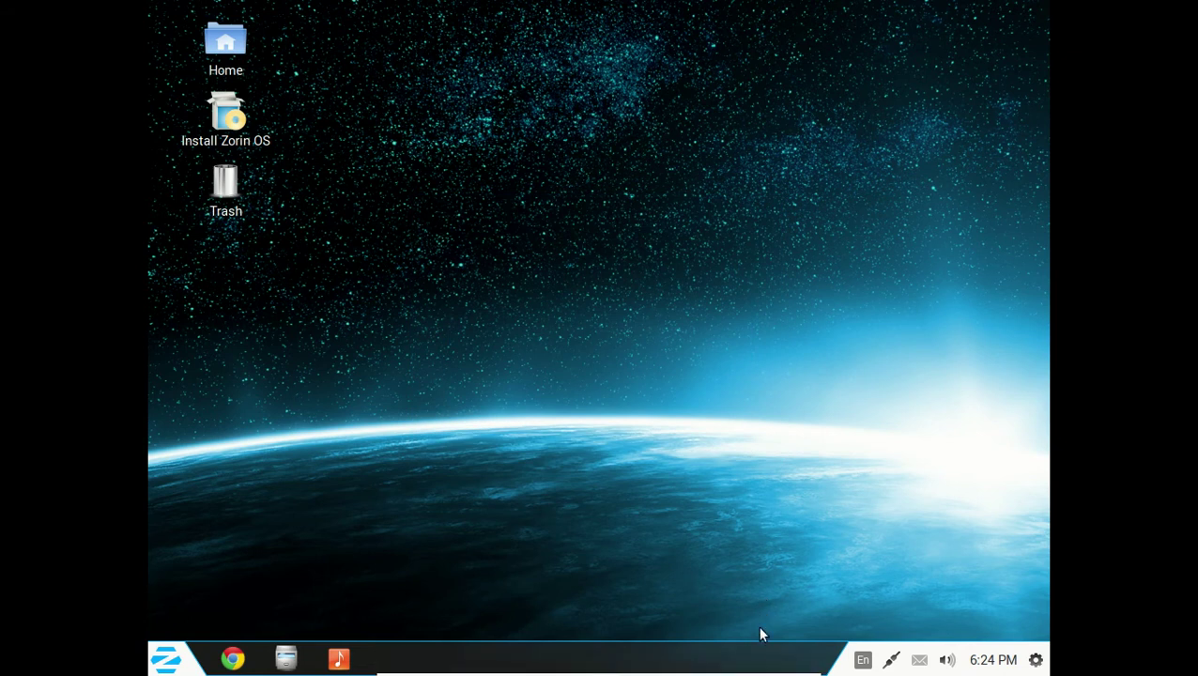
right_click(751, 654)
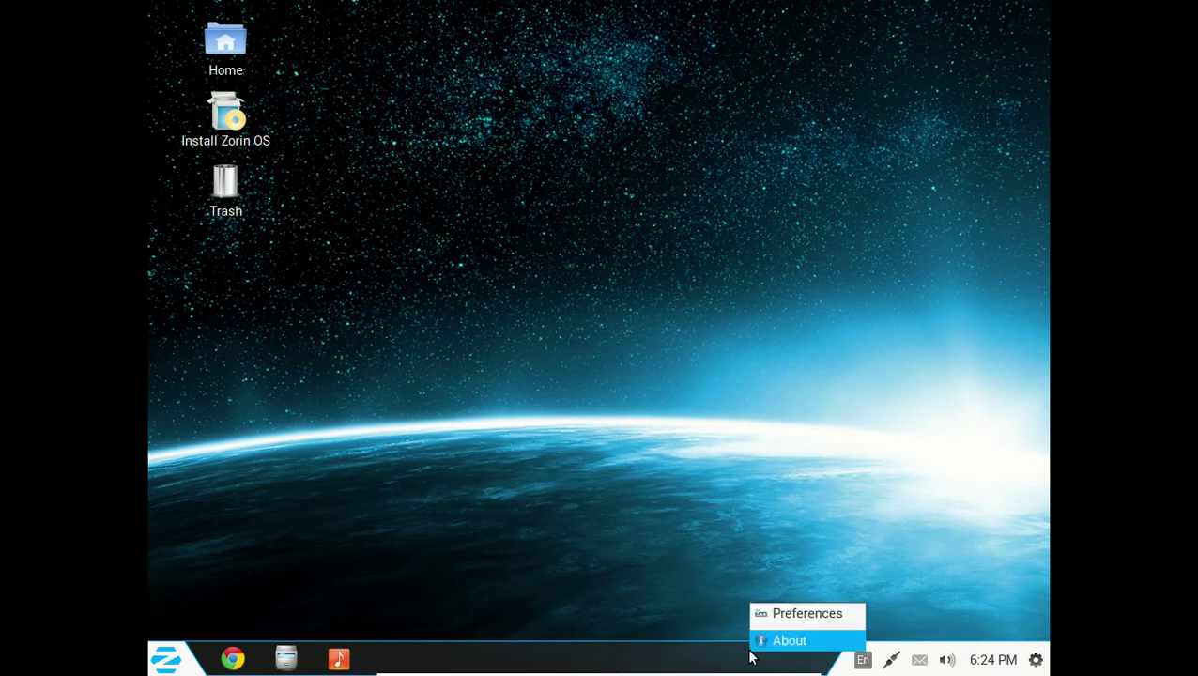
left_click(796, 615)
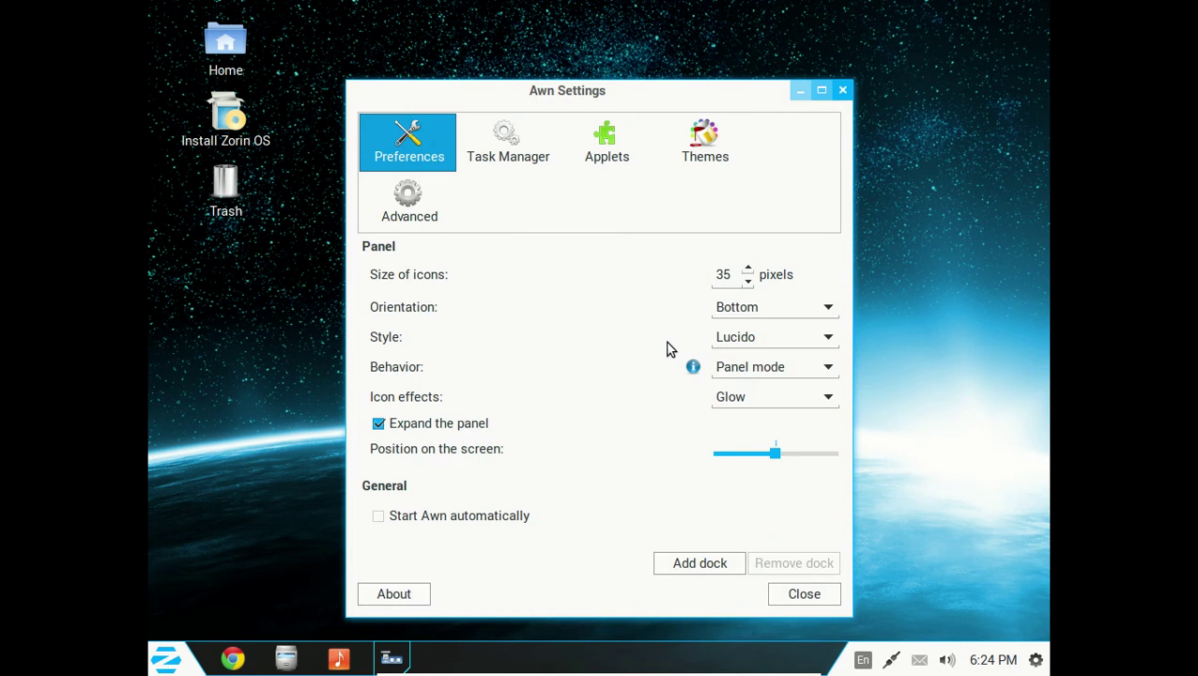
left_click(822, 312)
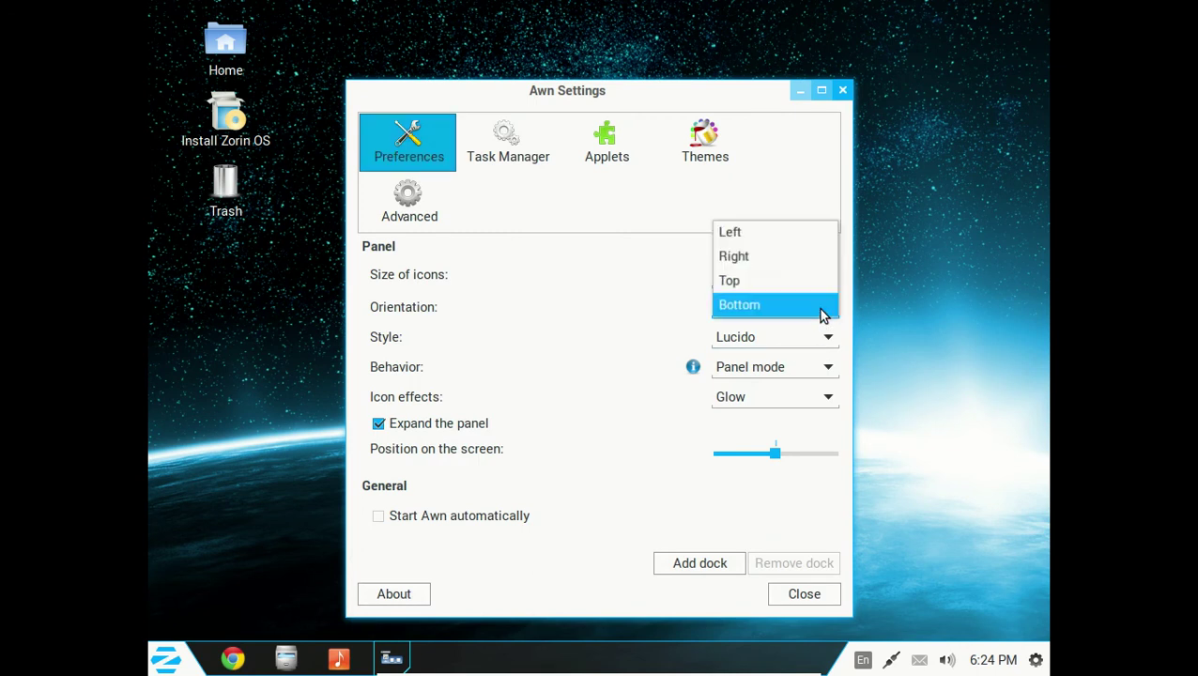
left_click(822, 312)
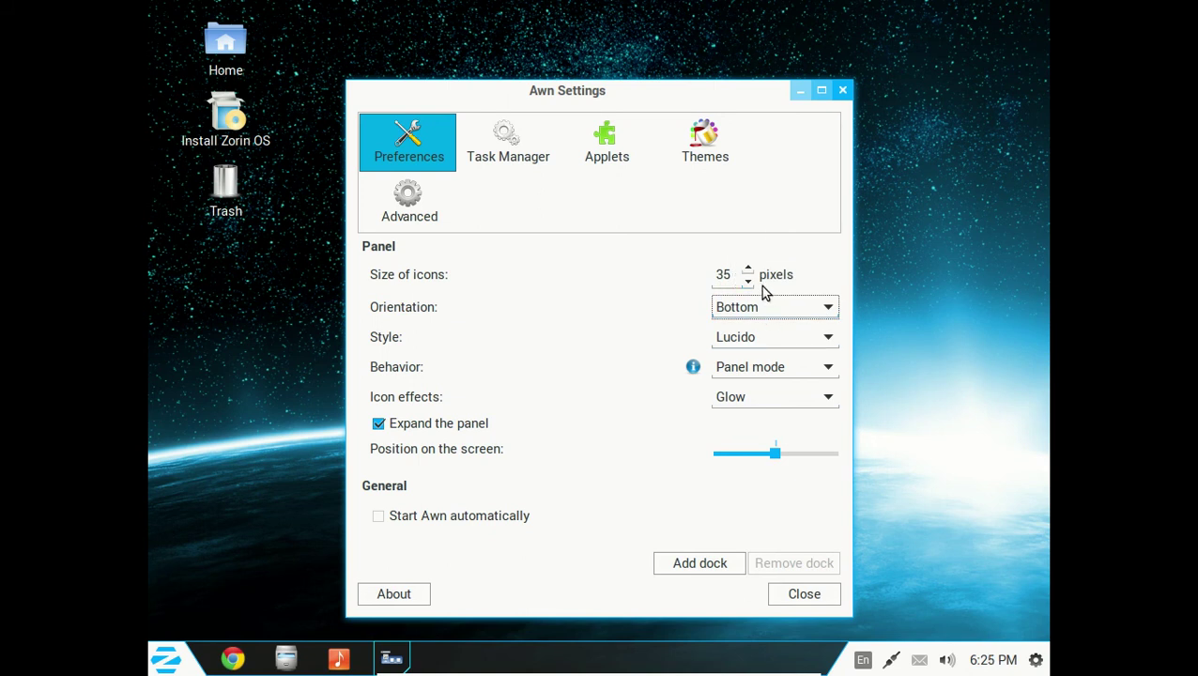
Review the dock's Task Manager settings and look through its available applets
left_click(499, 153)
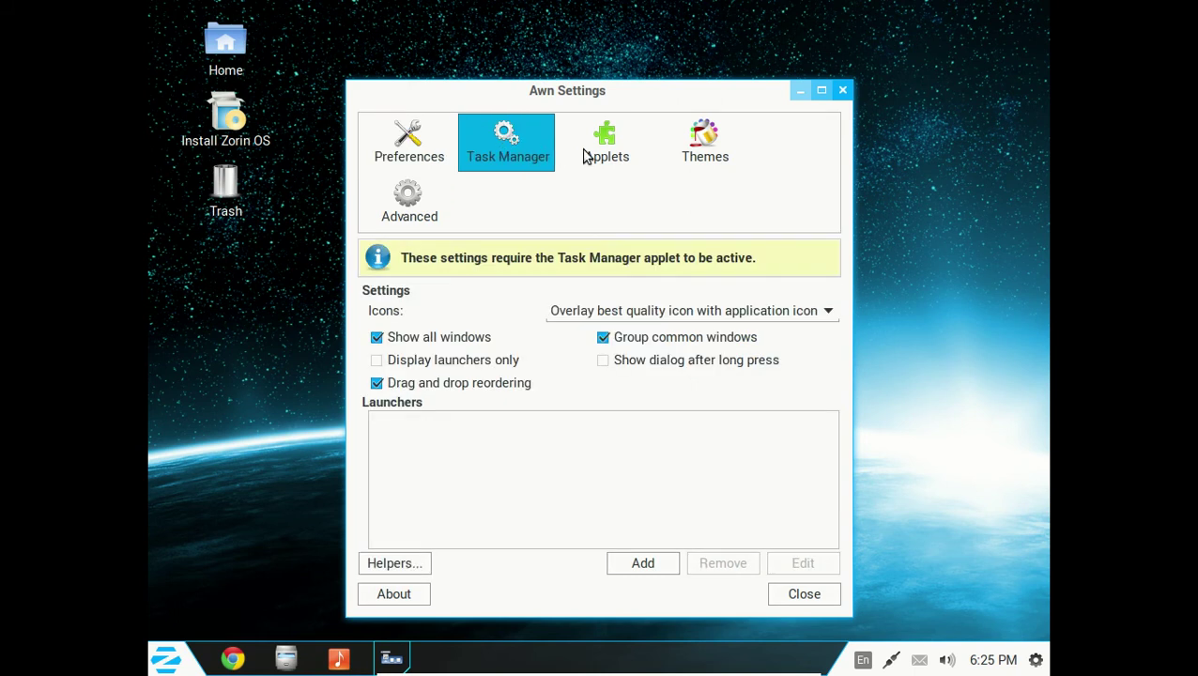
left_click(616, 153)
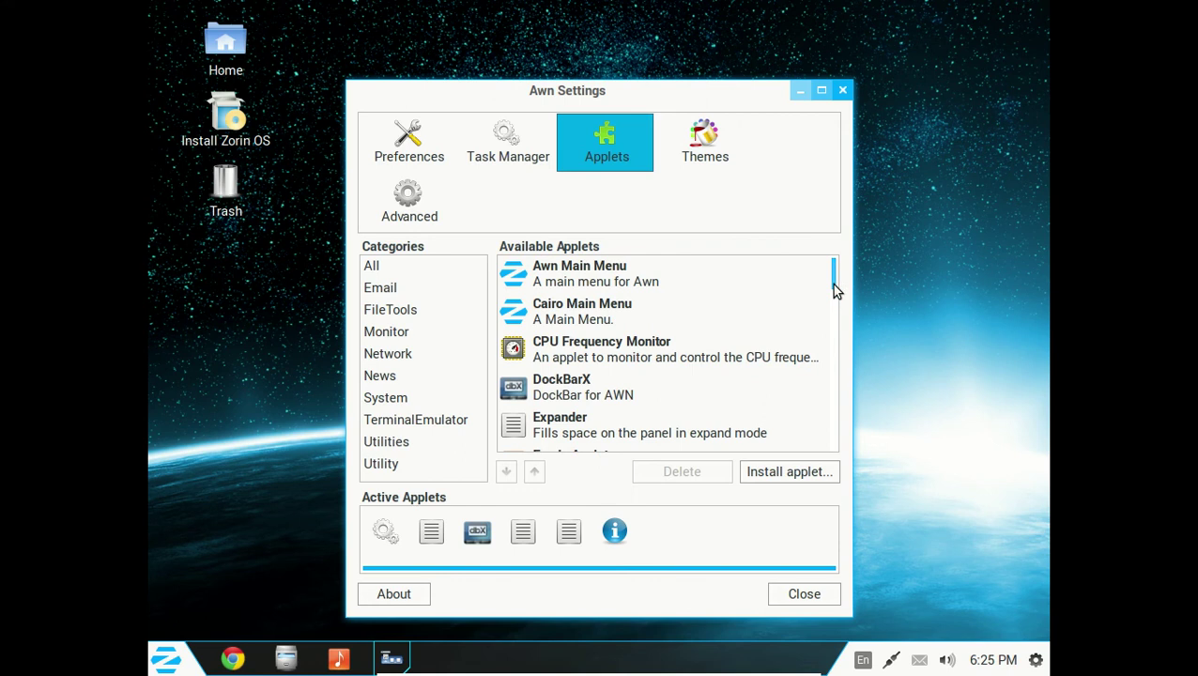
left_click_drag(833, 284, 842, 404)
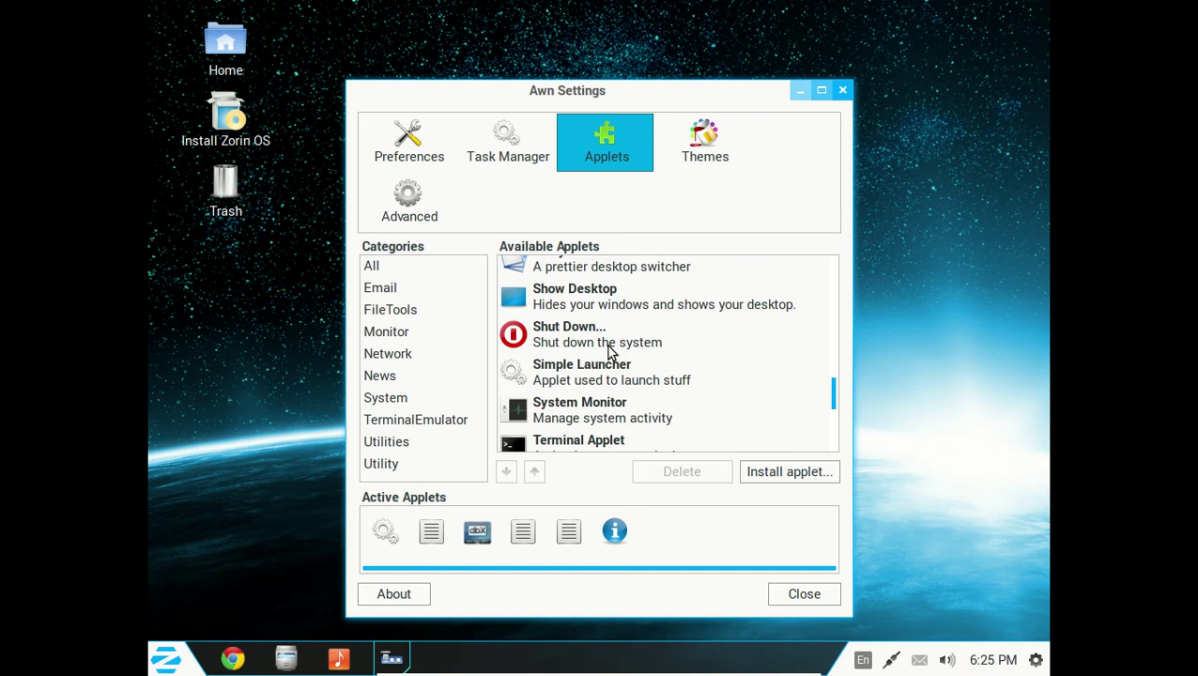
Review the dock's available themes and its Advanced settings, then close the dock settings
left_click(719, 162)
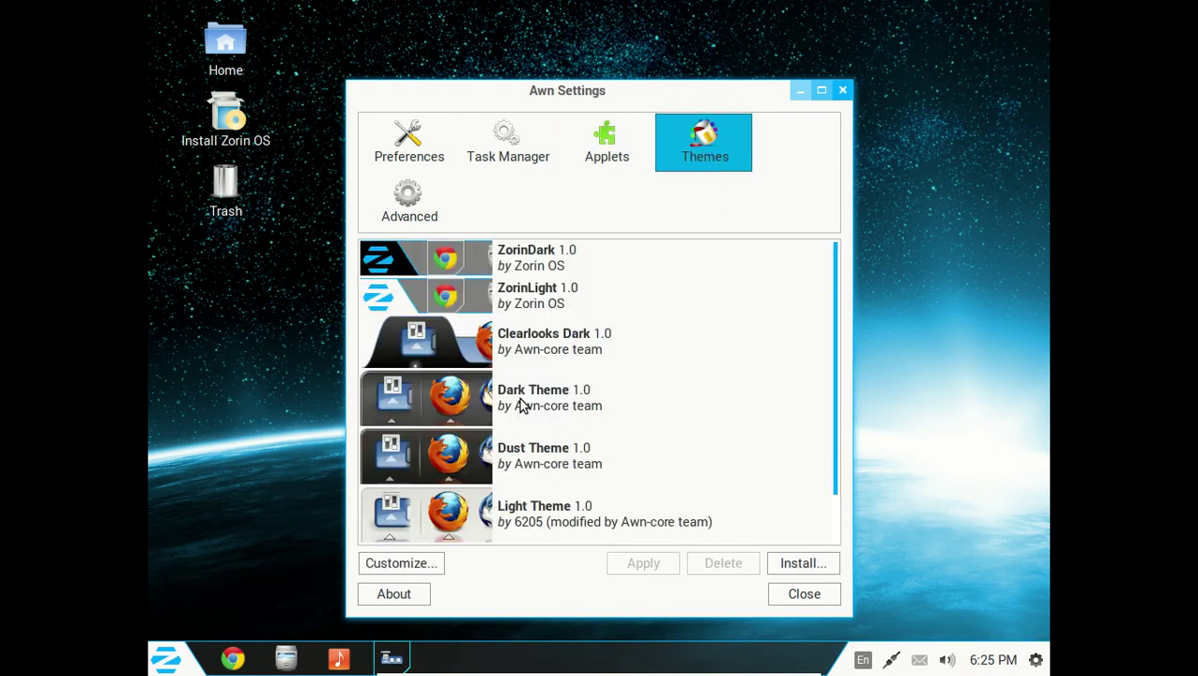
left_click(408, 202)
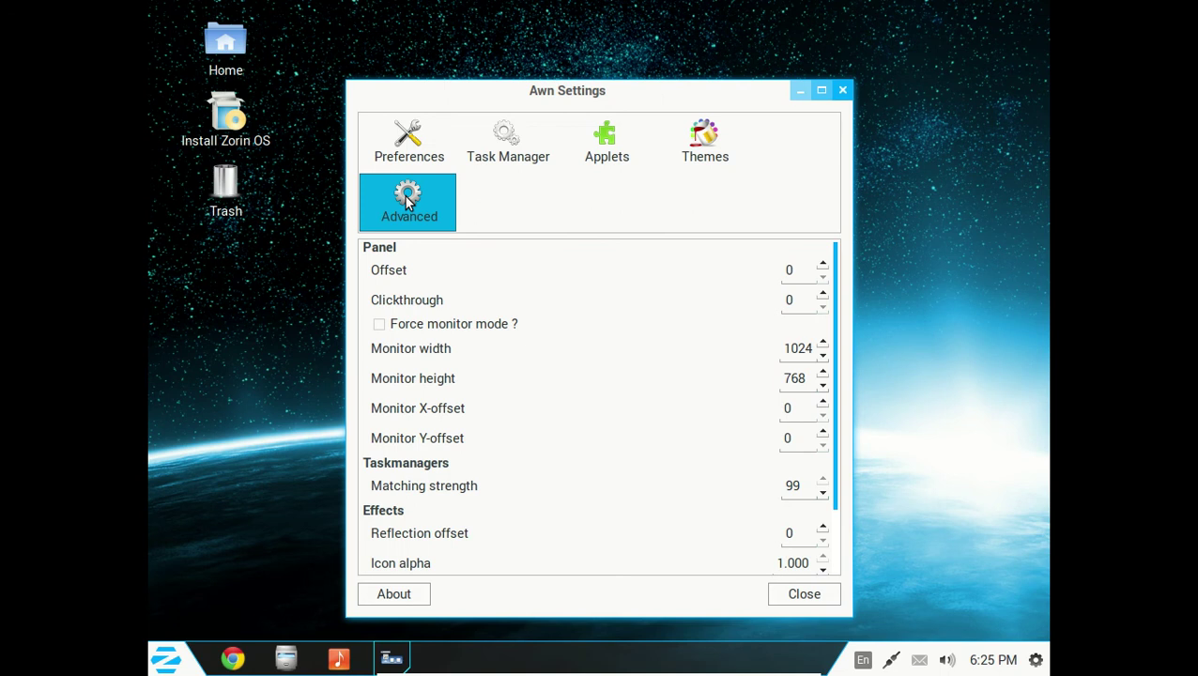
left_click(794, 604)
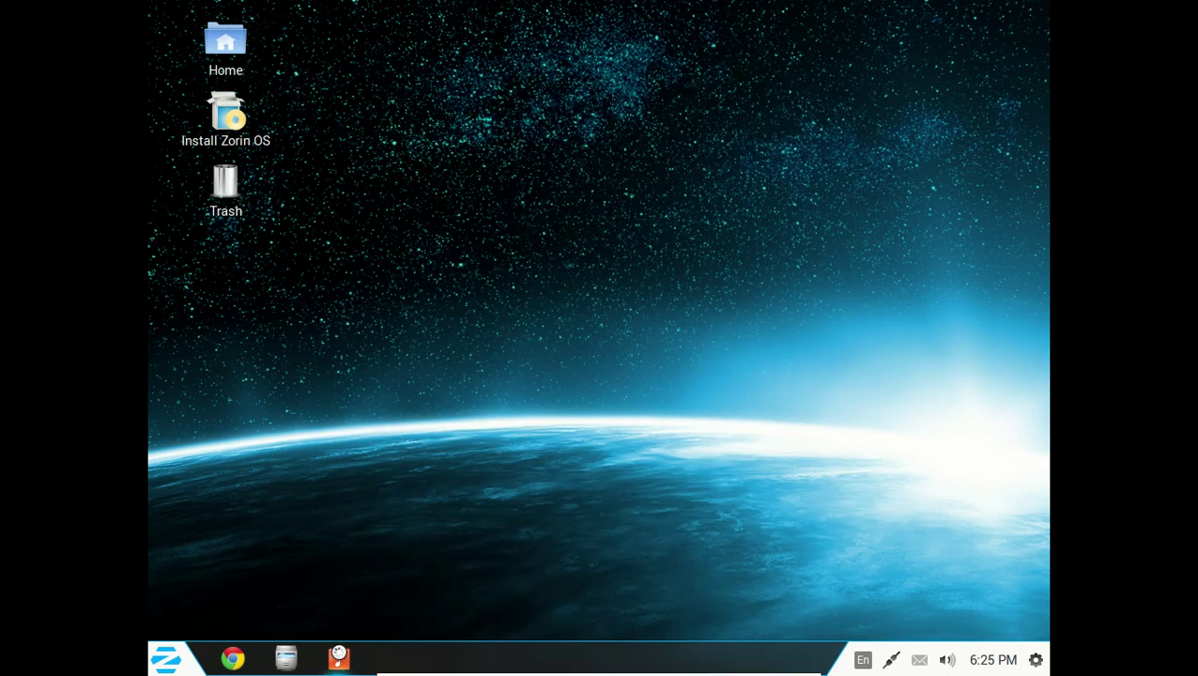
Open the Music player to view its empty library screen, then close it
left_click(338, 657)
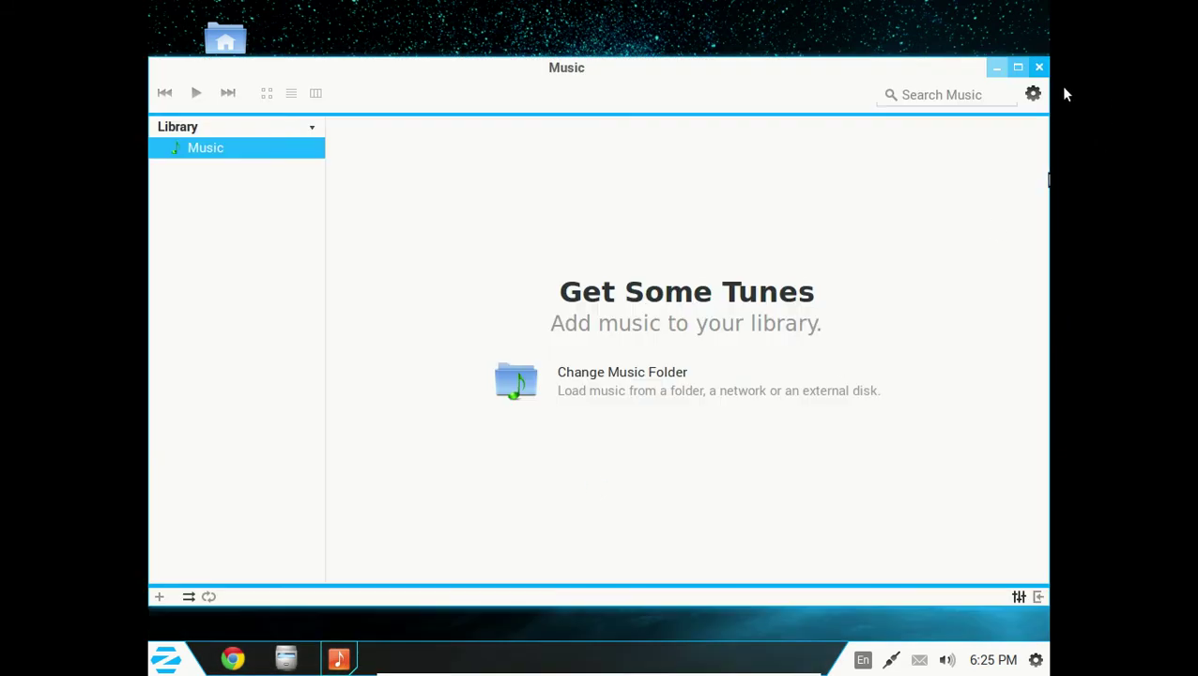
left_click(1038, 67)
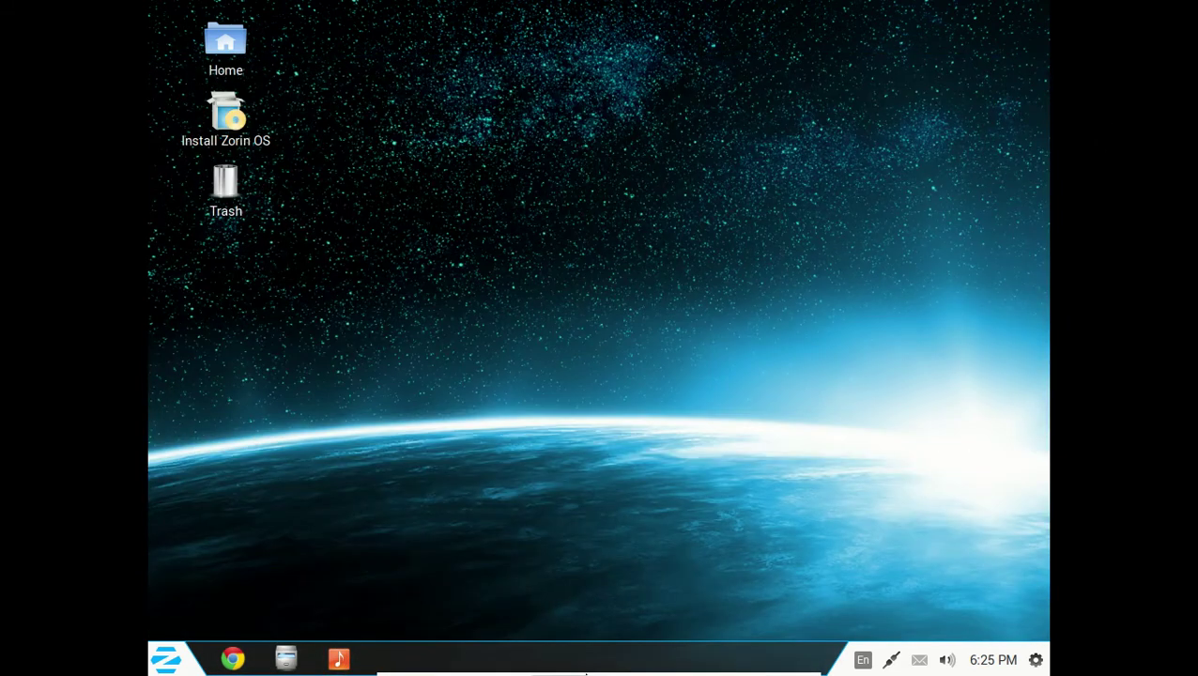
mouse_move(612, 665)
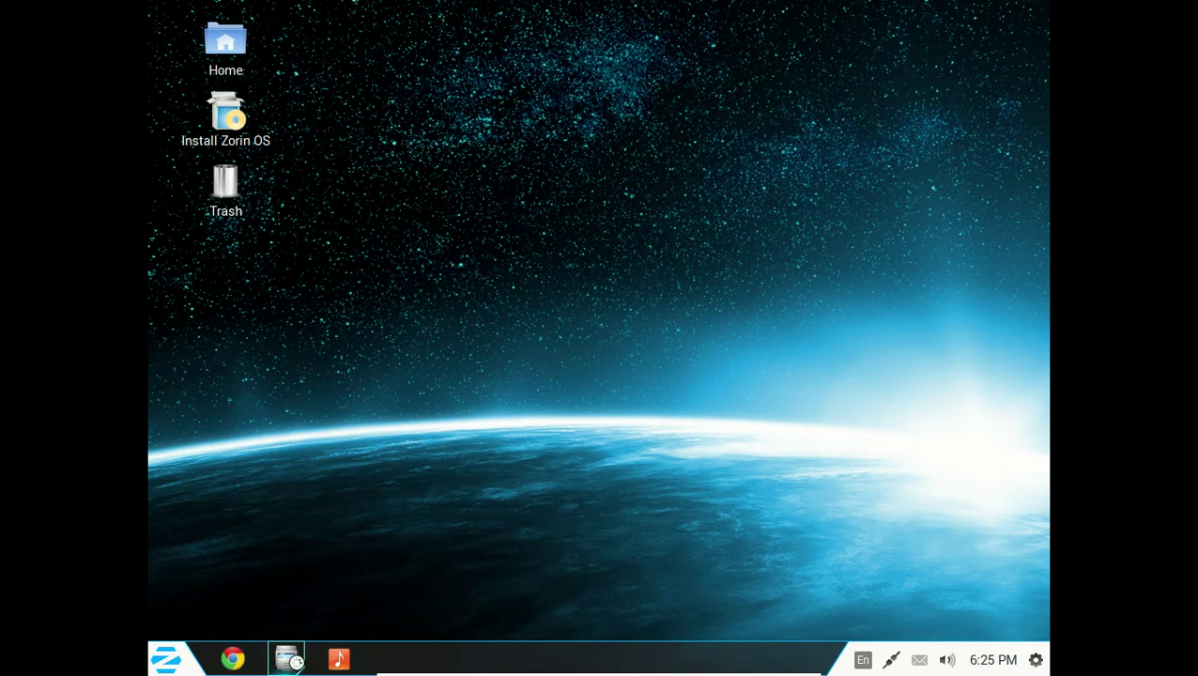
Open the Home folder in the file manager, compare list and icon grid views, and leave it in list view
left_click(287, 659)
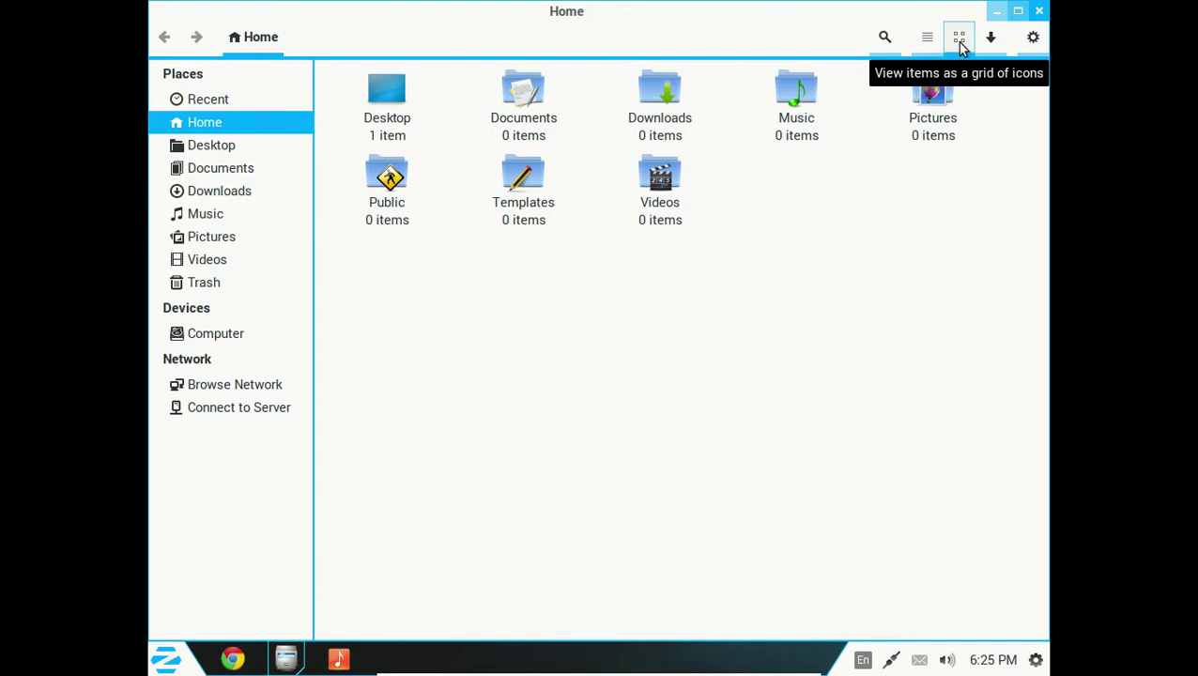
left_click(923, 43)
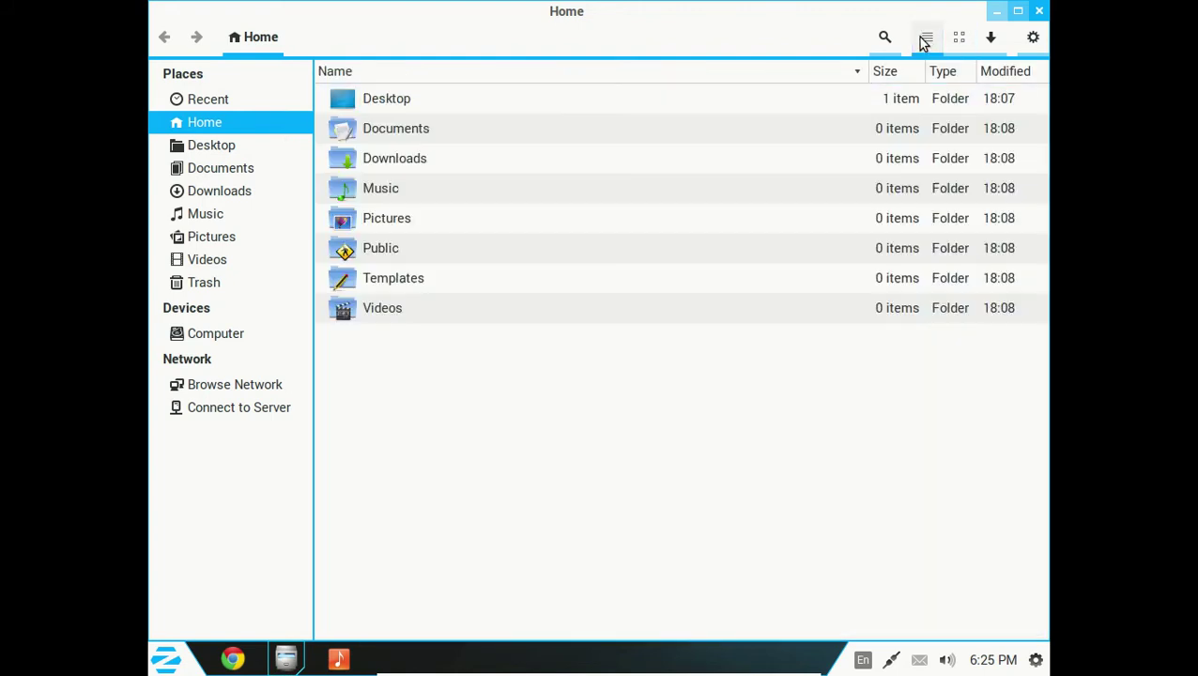
left_click(958, 39)
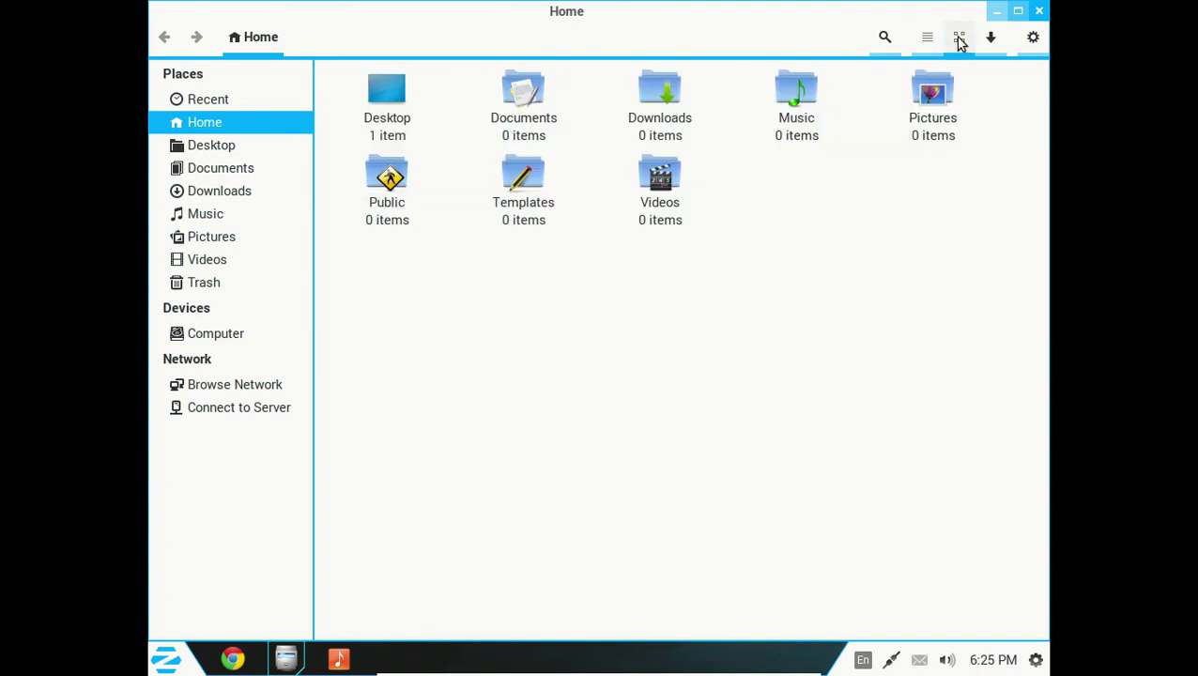
left_click(926, 39)
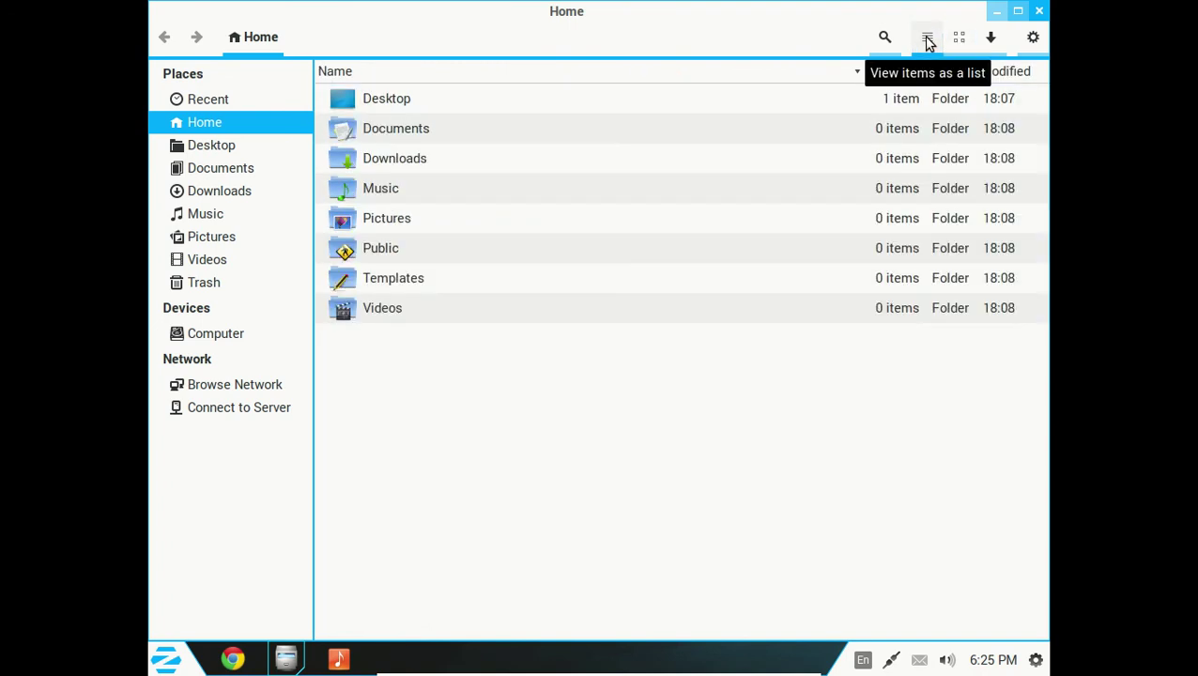
Review the Views settings in the file manager's preferences, then close the preferences and the Home window
left_click(1033, 39)
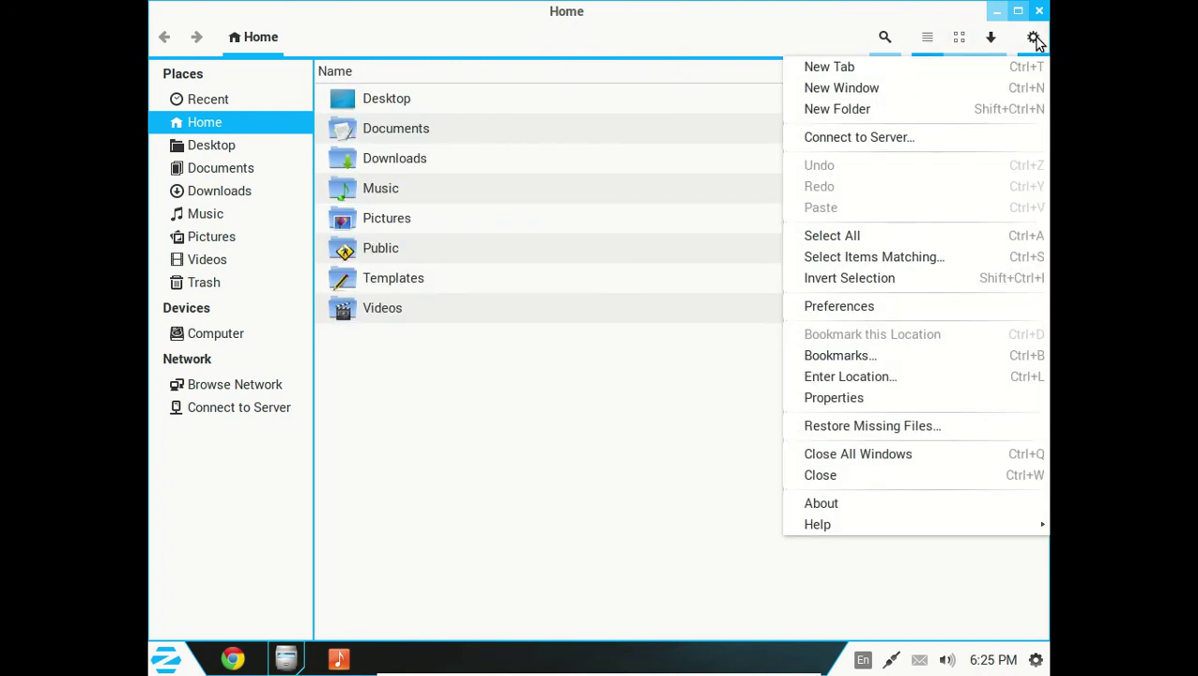
left_click(897, 301)
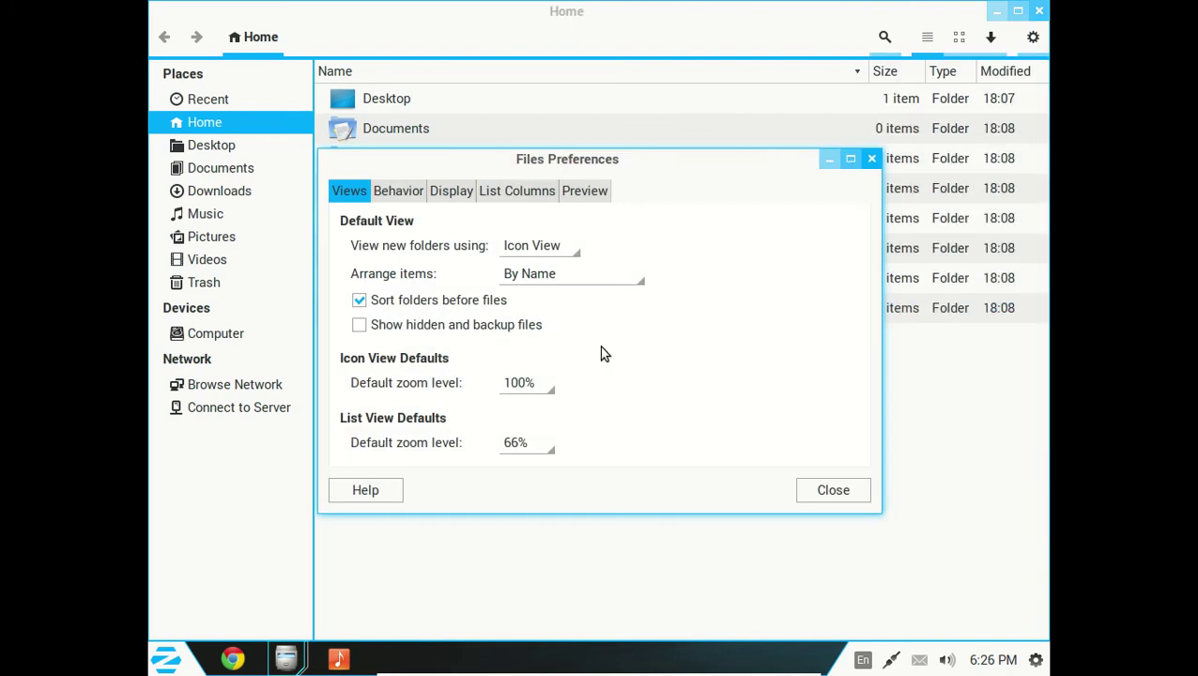
left_click(816, 492)
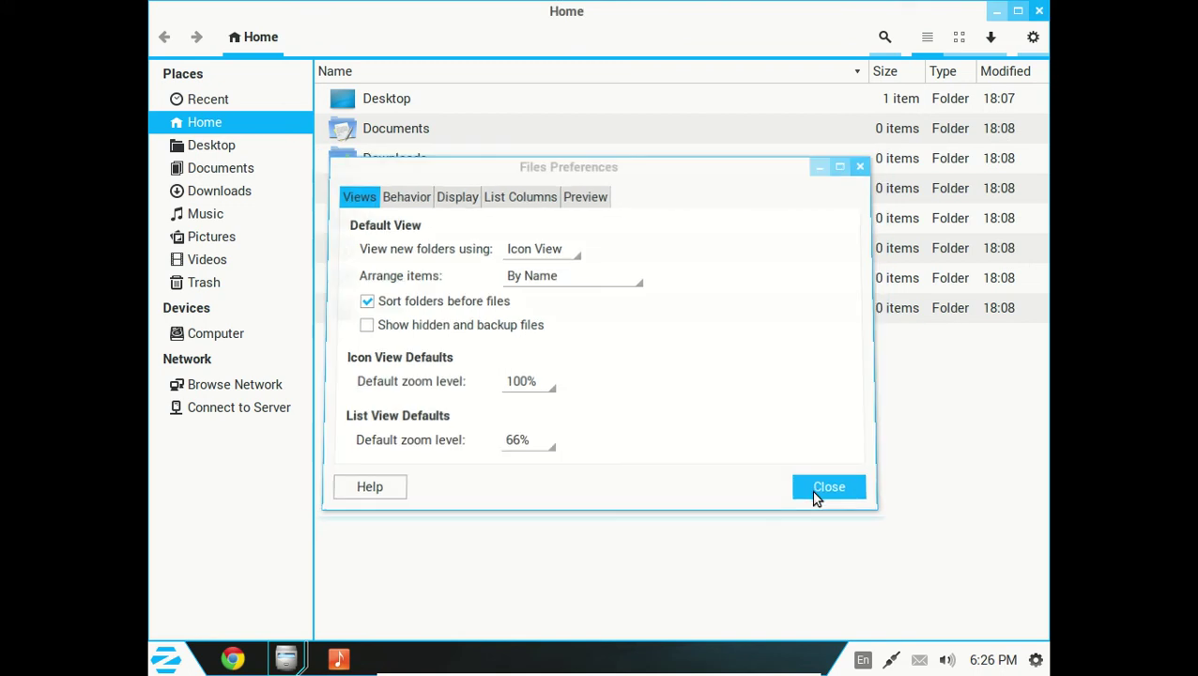
left_click(1037, 13)
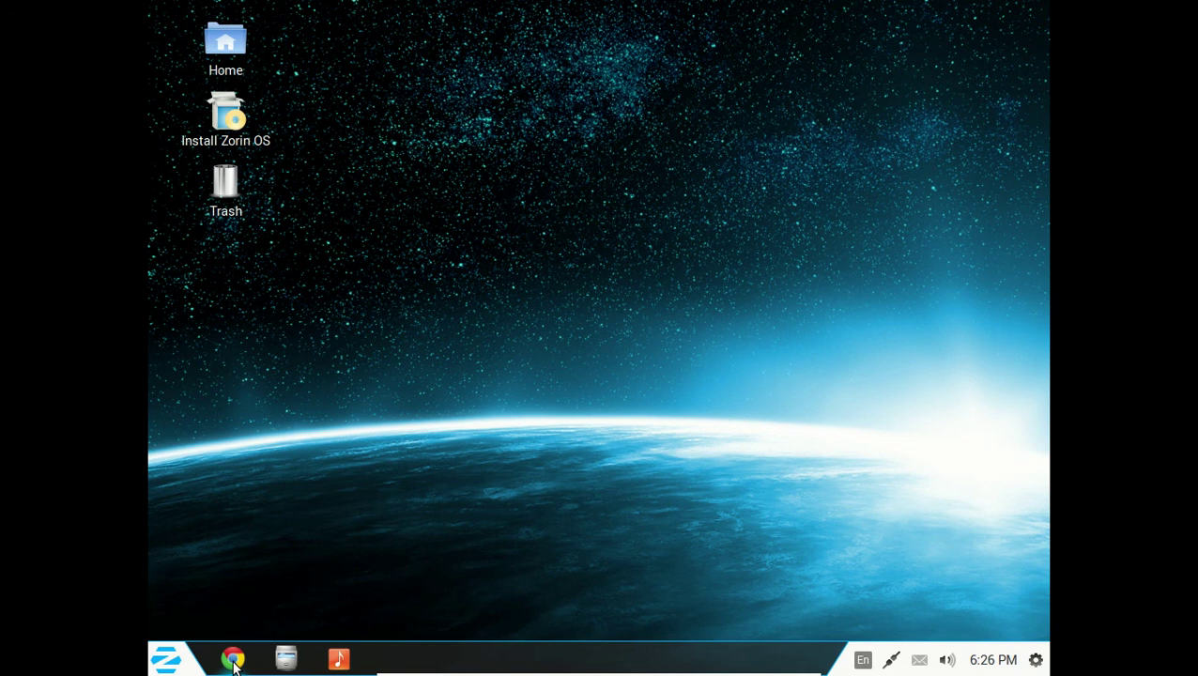
Browse the applications listed under Accessories, Games and Graphics in the Zorin Menu
left_click(166, 661)
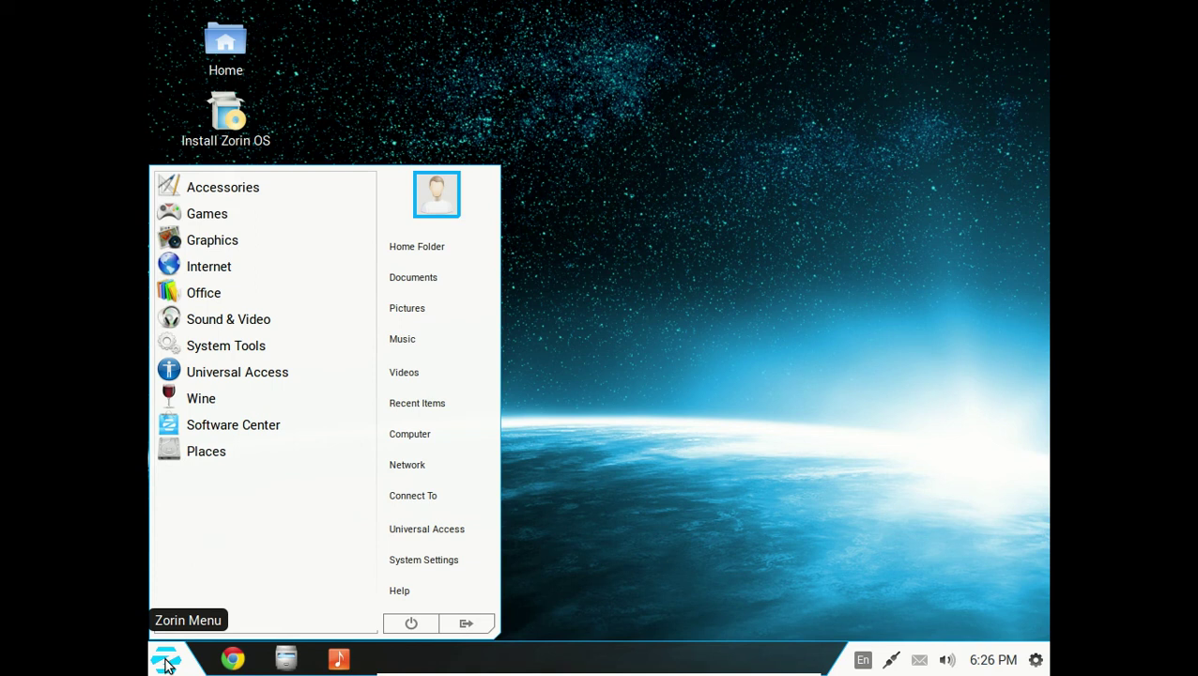
left_click(240, 194)
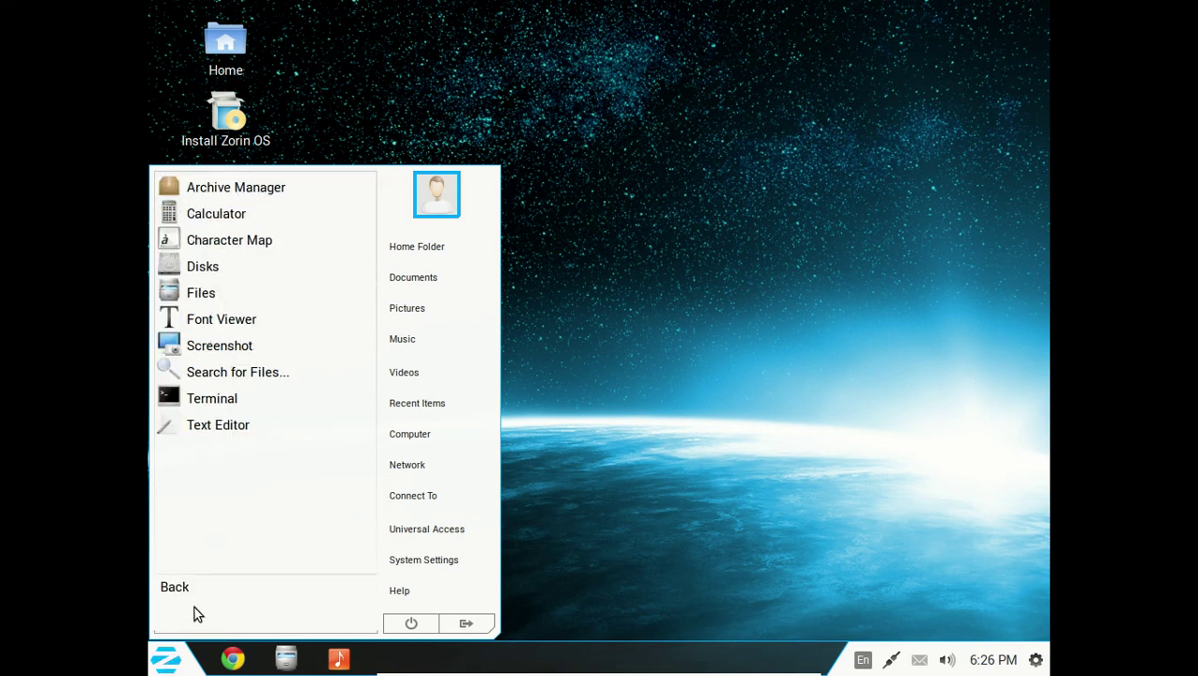
left_click(199, 589)
left_click(266, 214)
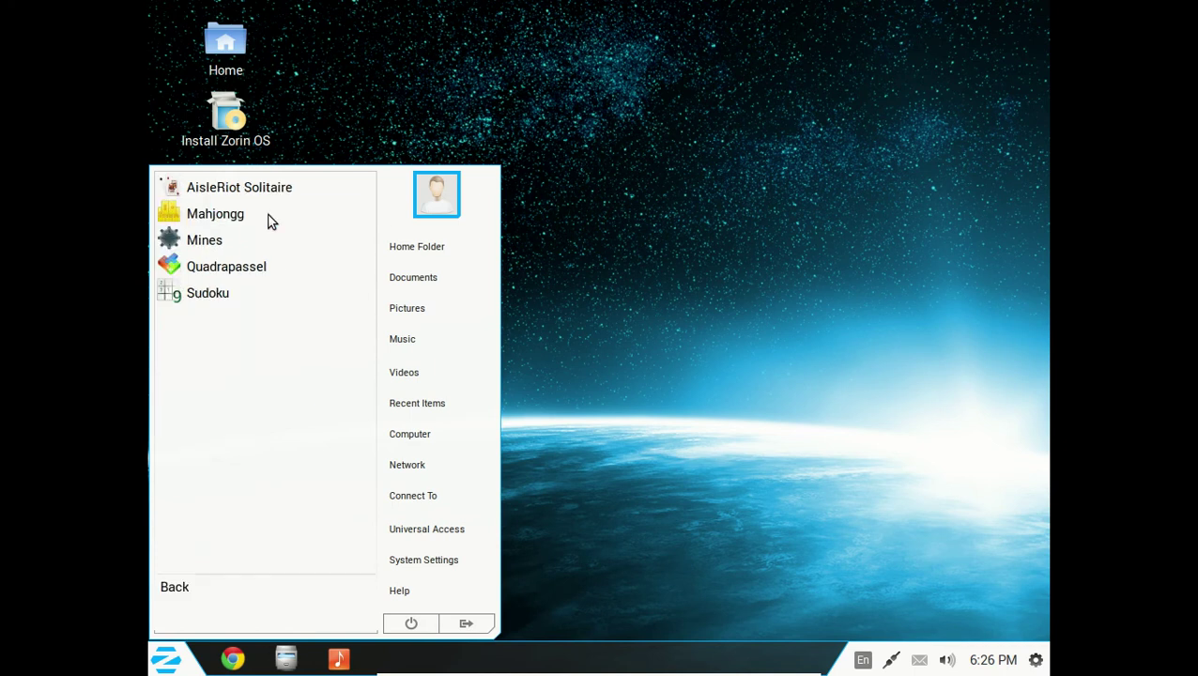
left_click(199, 587)
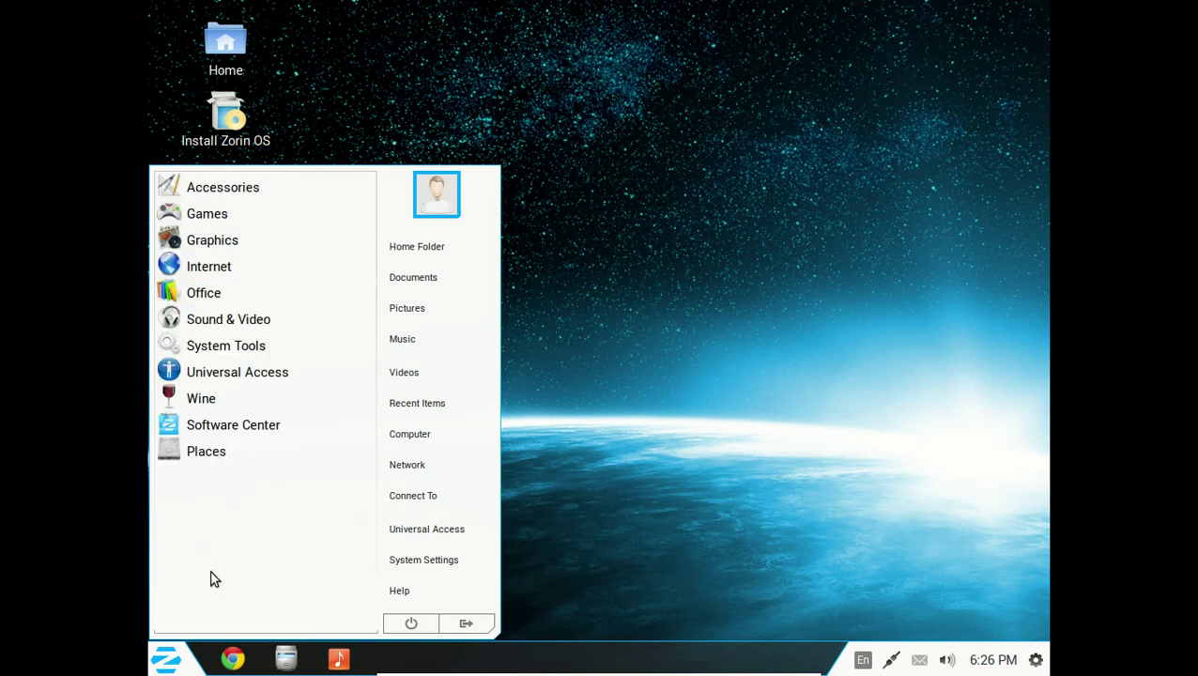
left_click(241, 242)
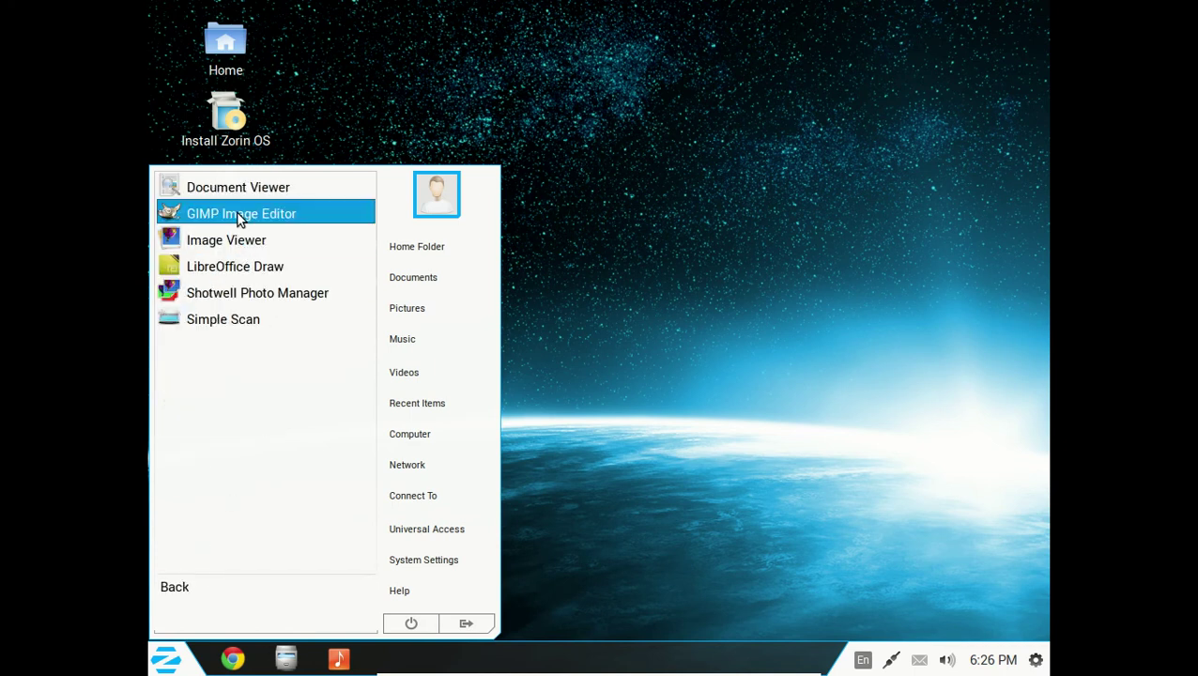
left_click(214, 591)
View the Internet applications, open Zorin Web Browser Manager to see the browsers it offers, and close it
left_click(208, 268)
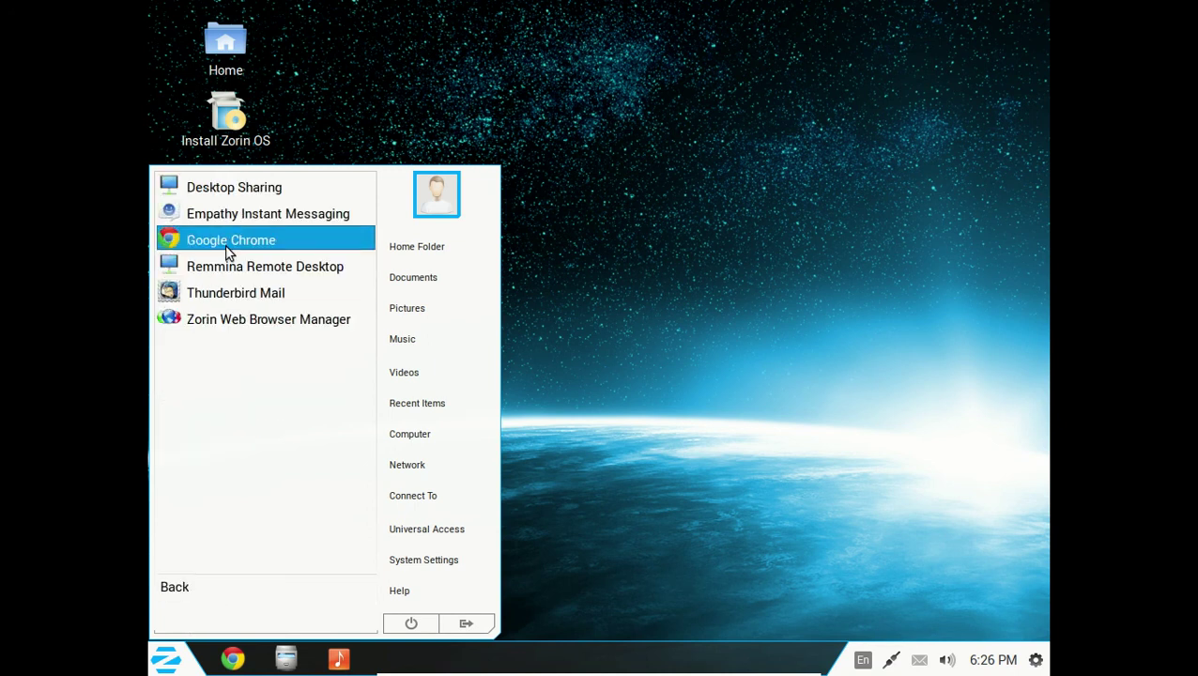
left_click(242, 310)
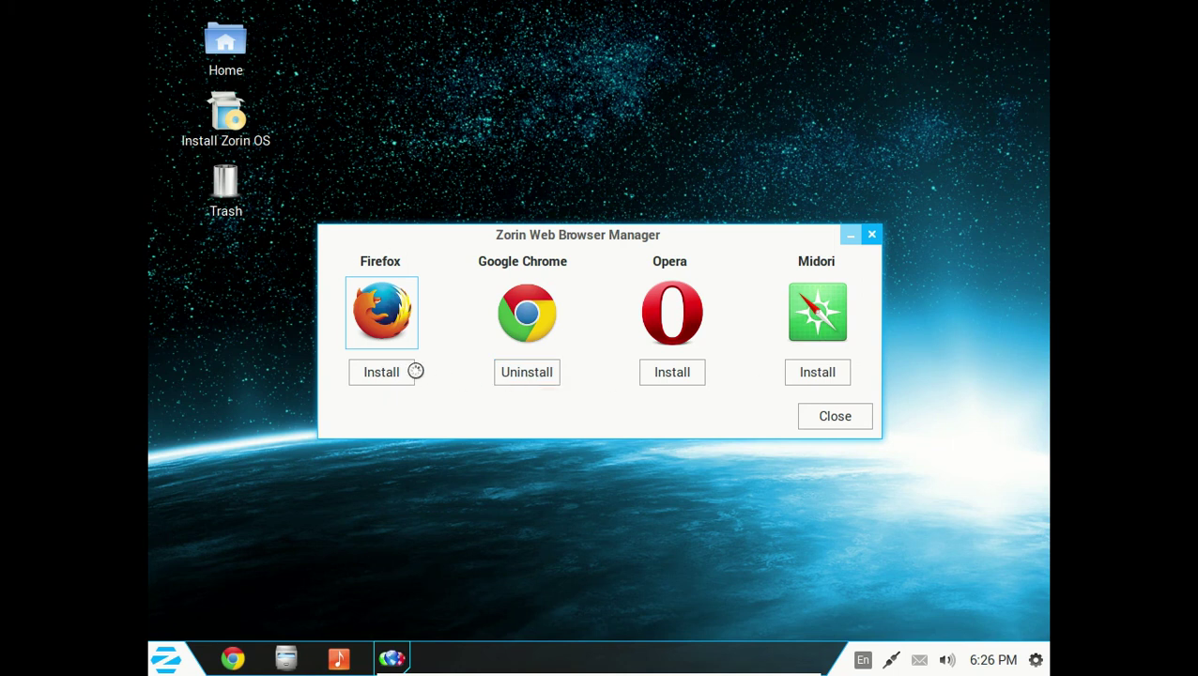
left_click(818, 420)
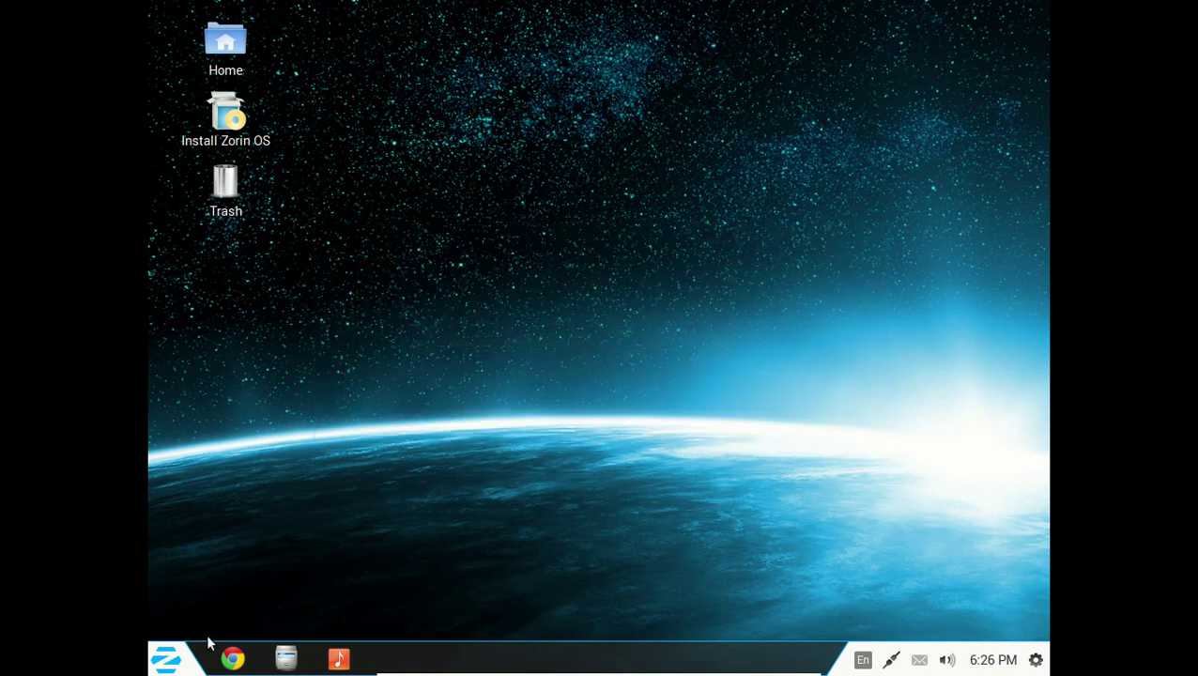
Browse the applications listed under Office and Sound & Video in the Zorin Menu
left_click(169, 660)
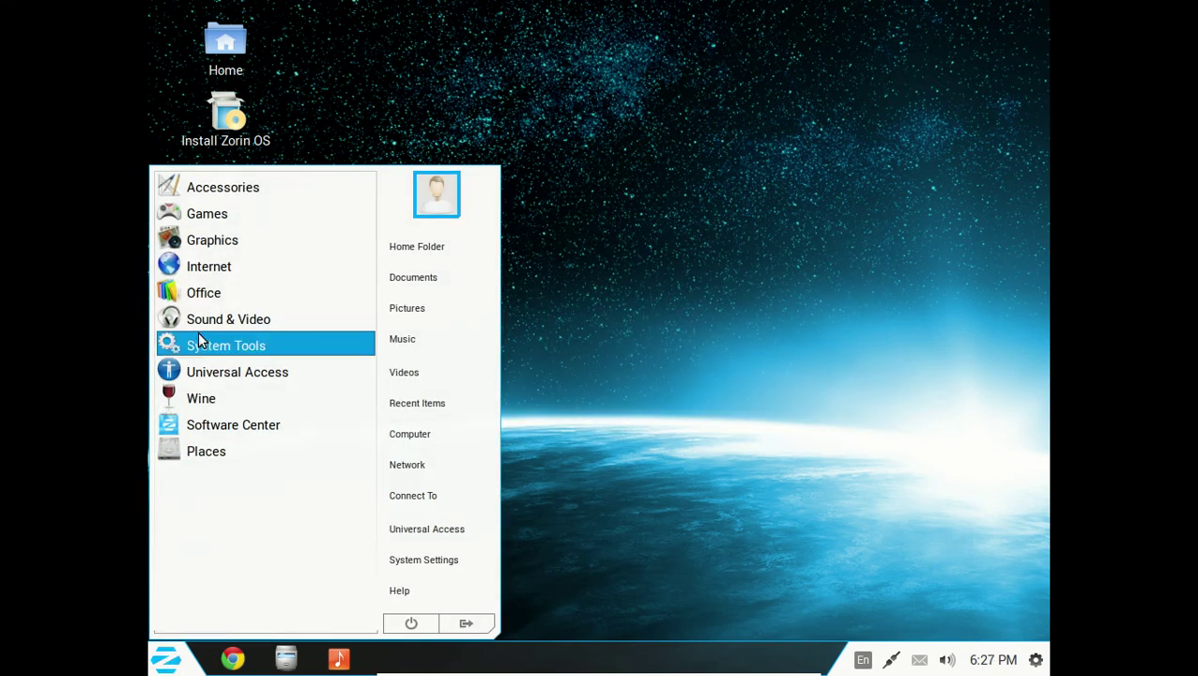
left_click(219, 295)
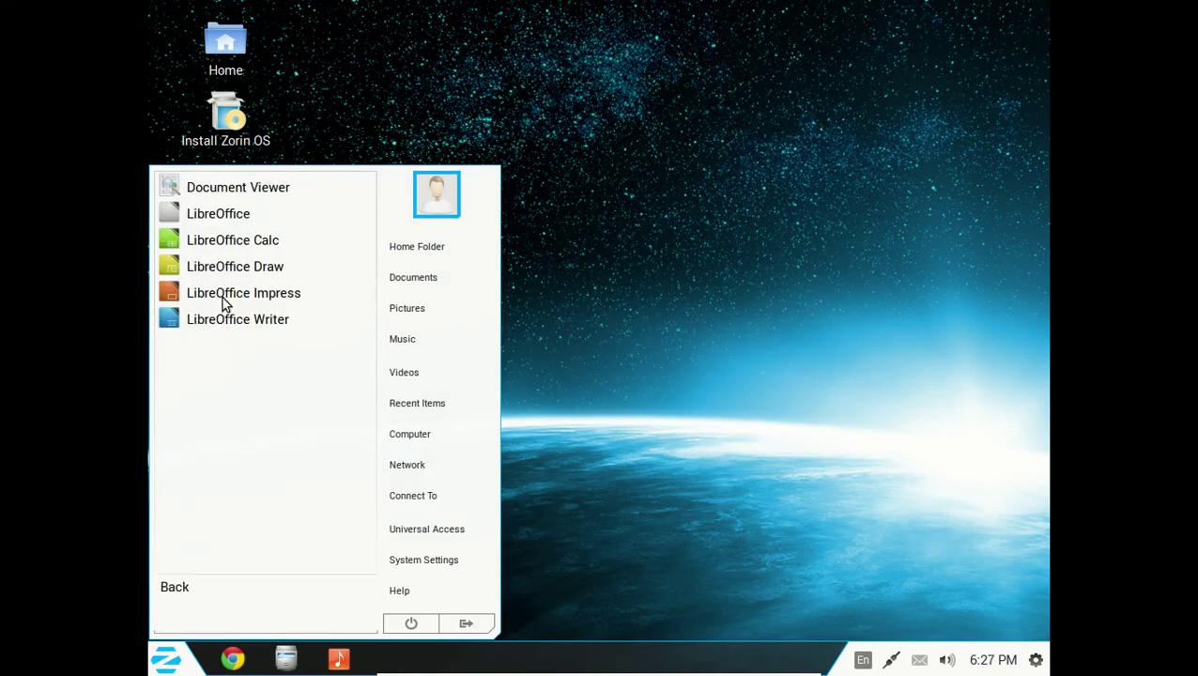
left_click(180, 586)
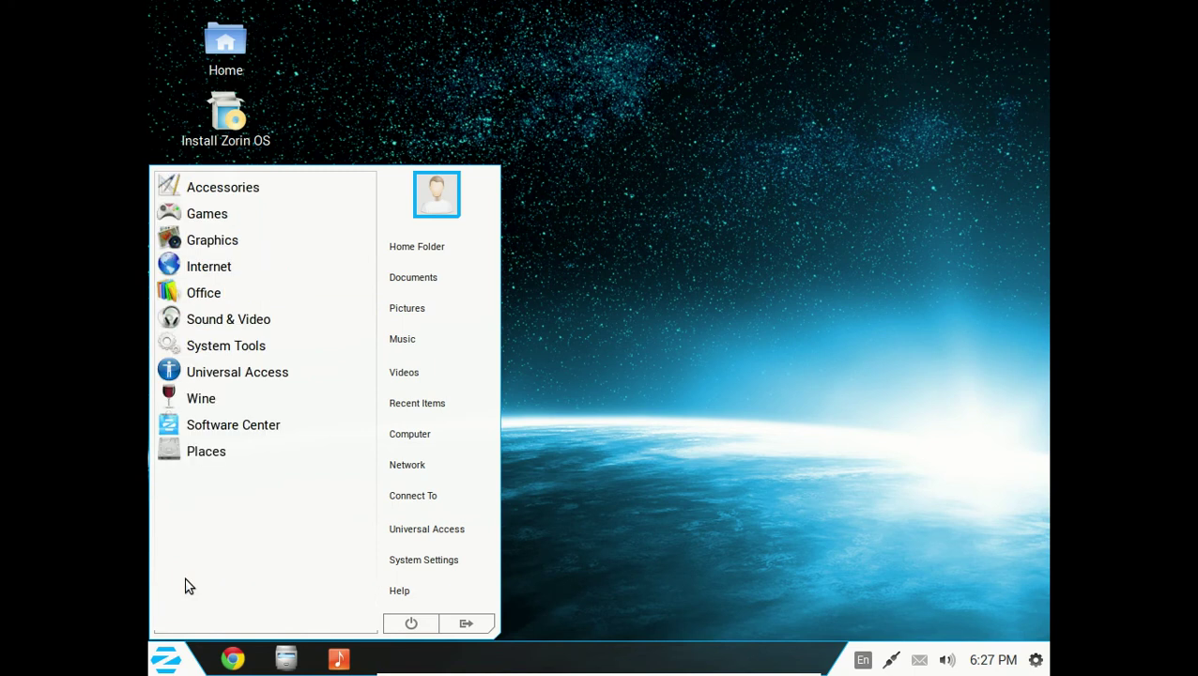
left_click(210, 324)
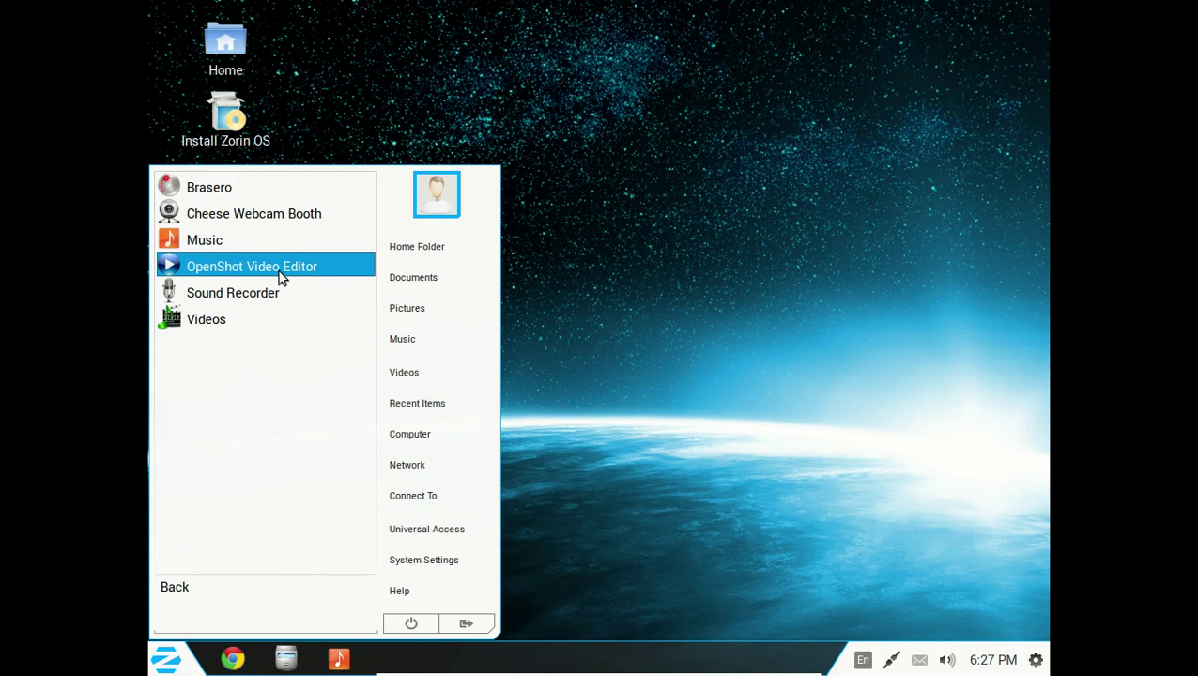
left_click(169, 587)
Change the desktop look to GNOME 2 with Zorin Look Changer from the System Tools, then close it
left_click(212, 349)
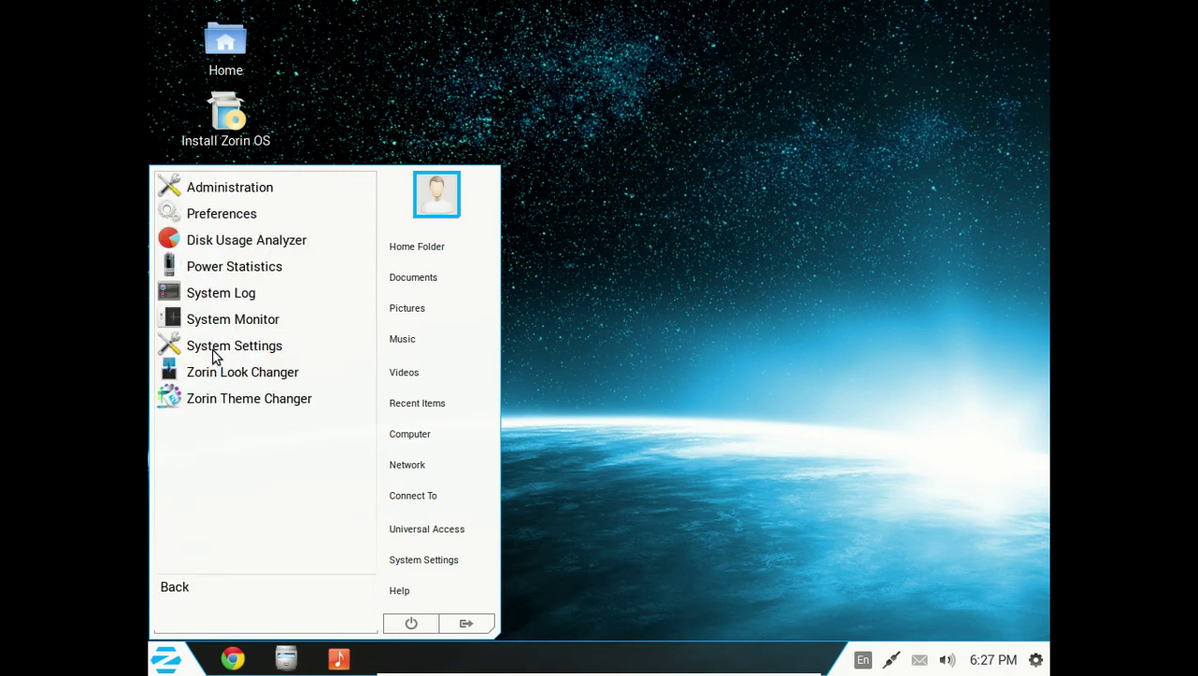
left_click(235, 375)
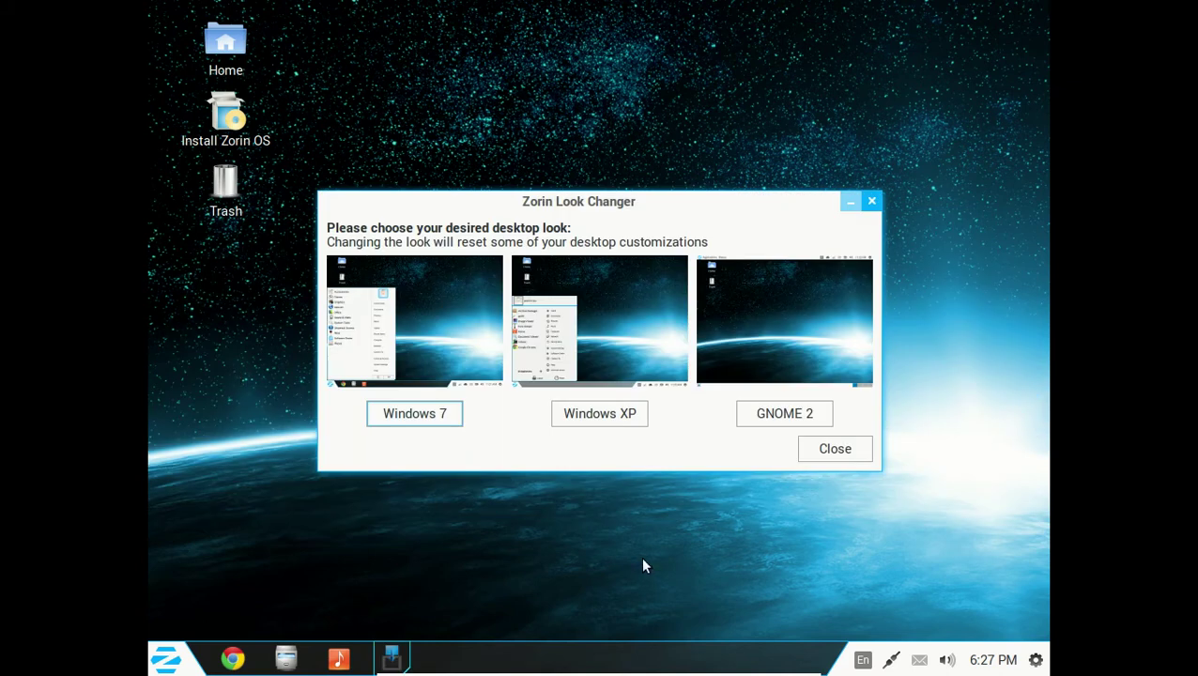
left_click(768, 425)
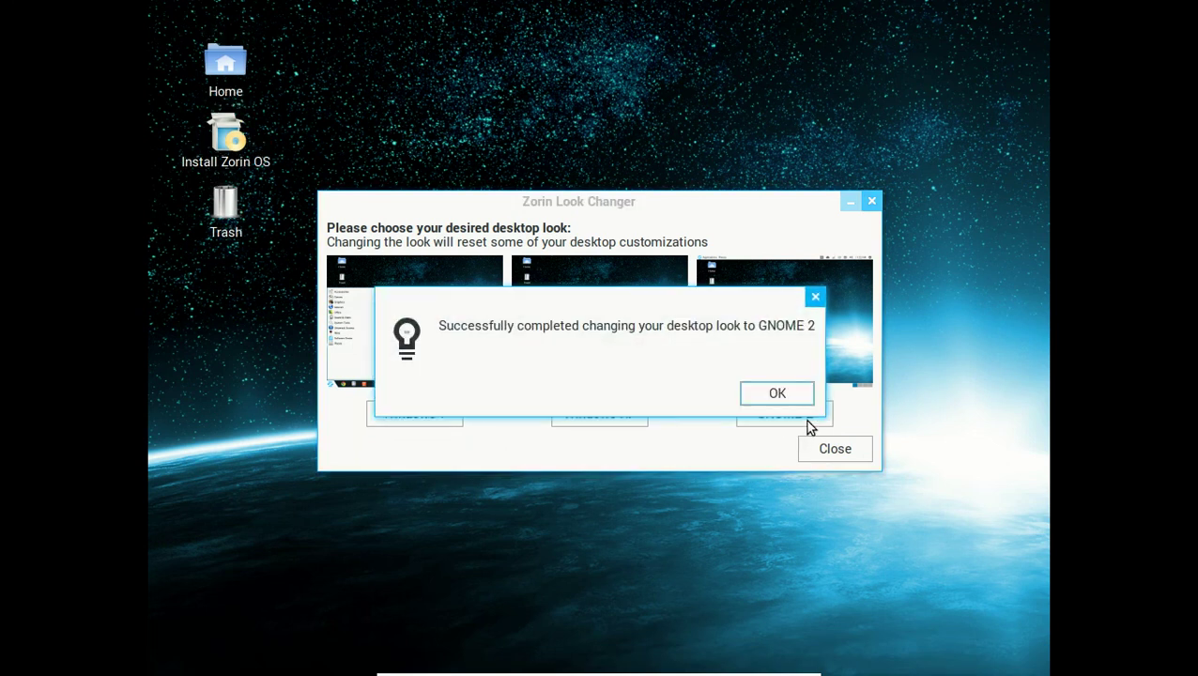
left_click(778, 393)
left_click(831, 448)
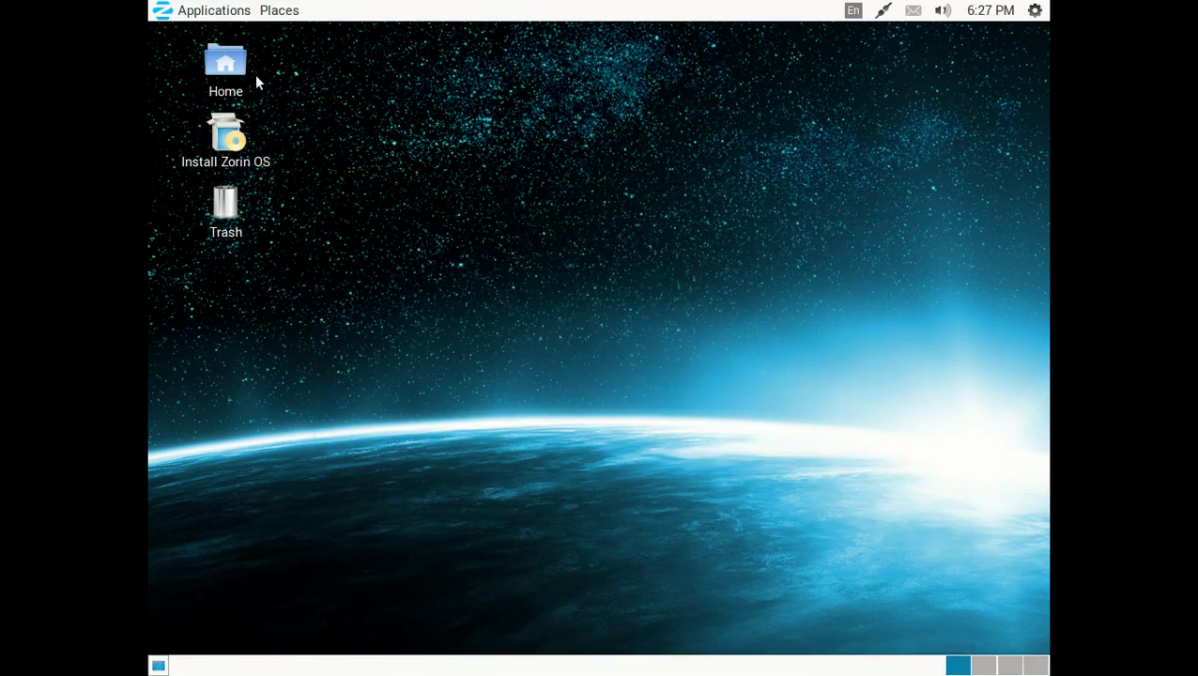
Open the Software Center and browse its Accessories and Sound & Video categories
left_click(210, 17)
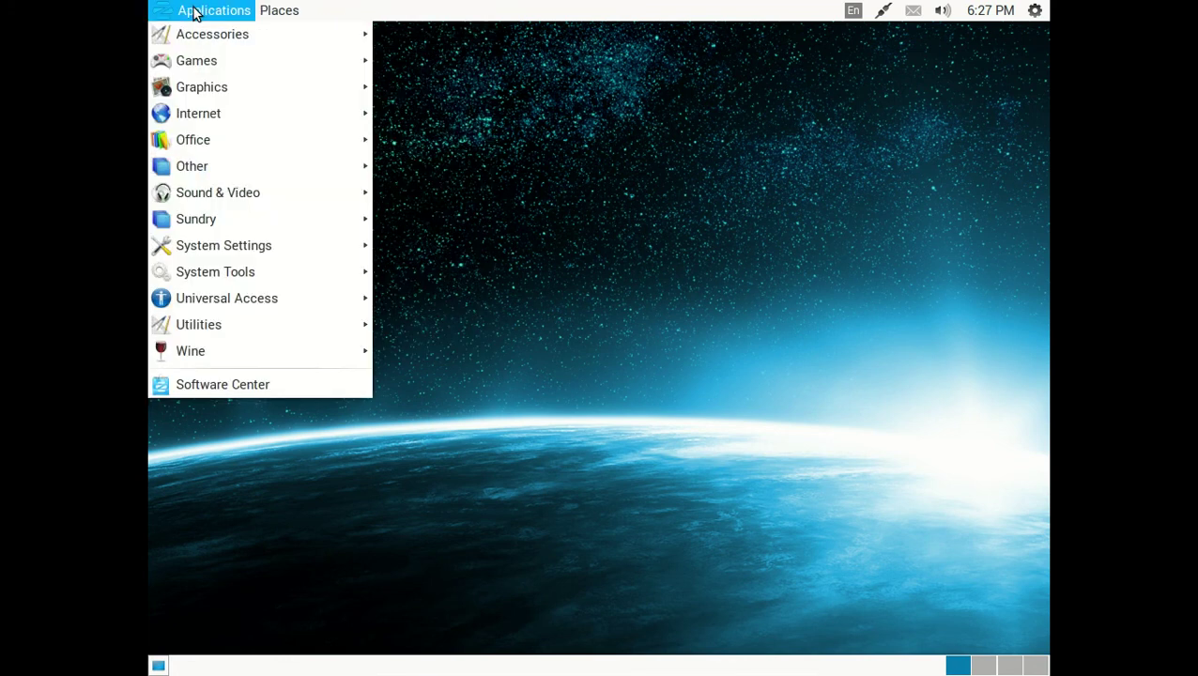
left_click(222, 383)
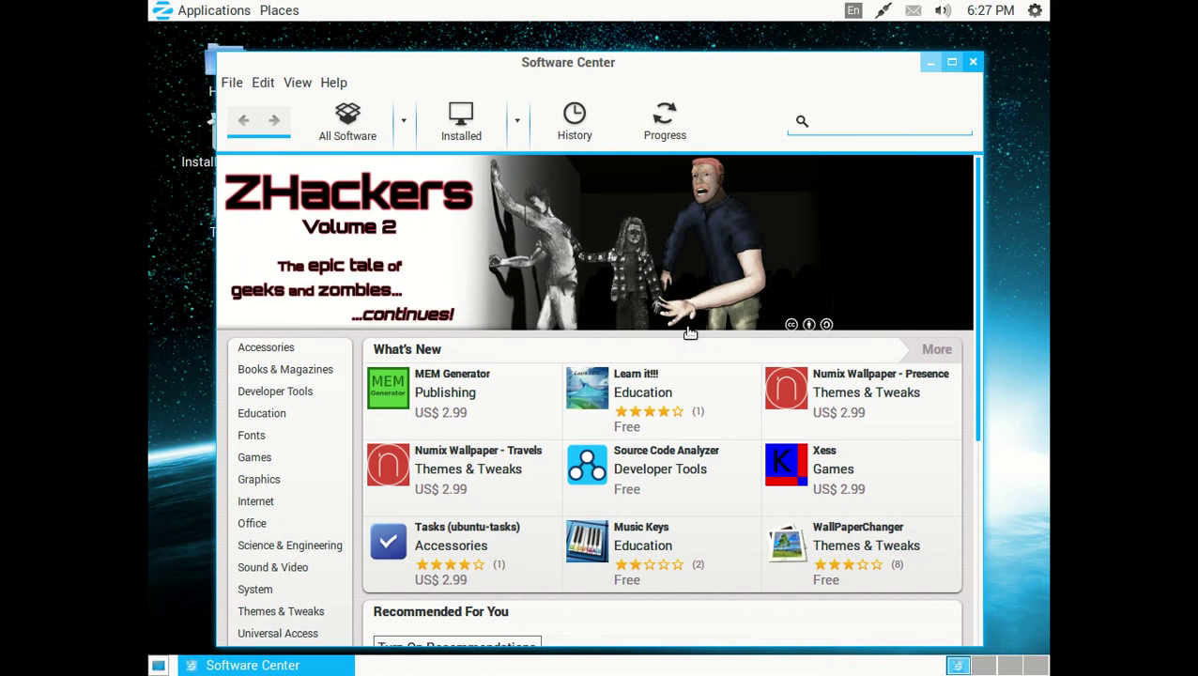
left_click(274, 349)
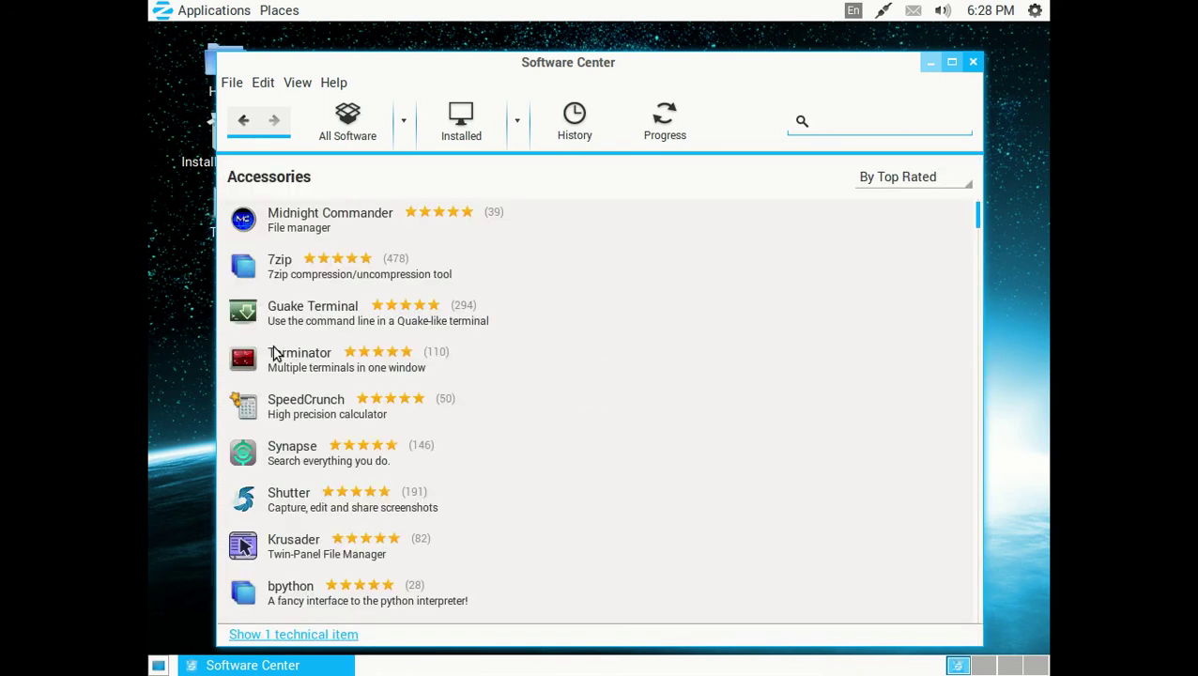
left_click(242, 121)
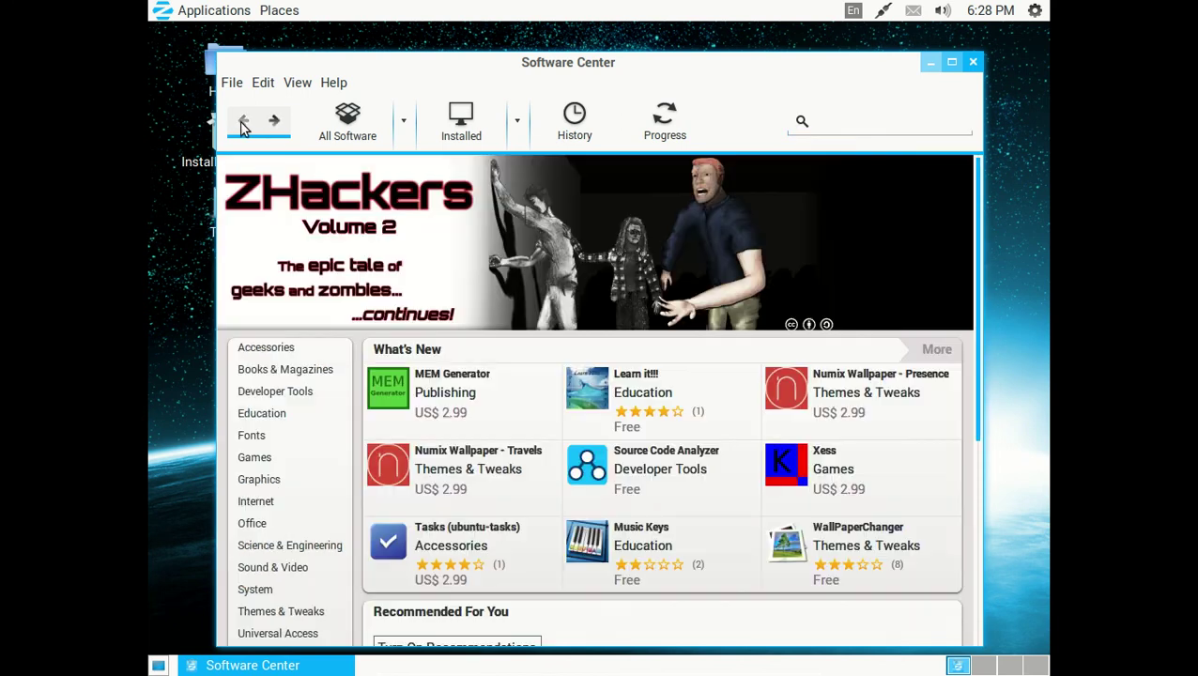
left_click(274, 568)
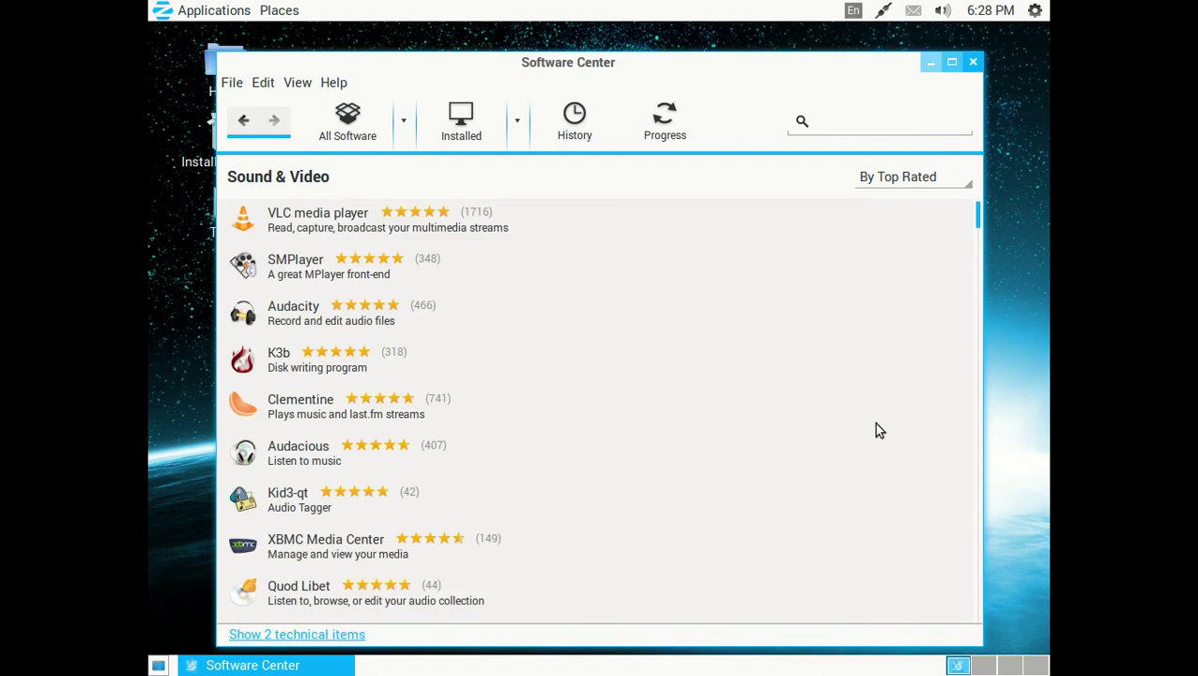
Close the Software Center, change the desktop look to Windows 7 with Zorin Look Changer, and close it
left_click(970, 63)
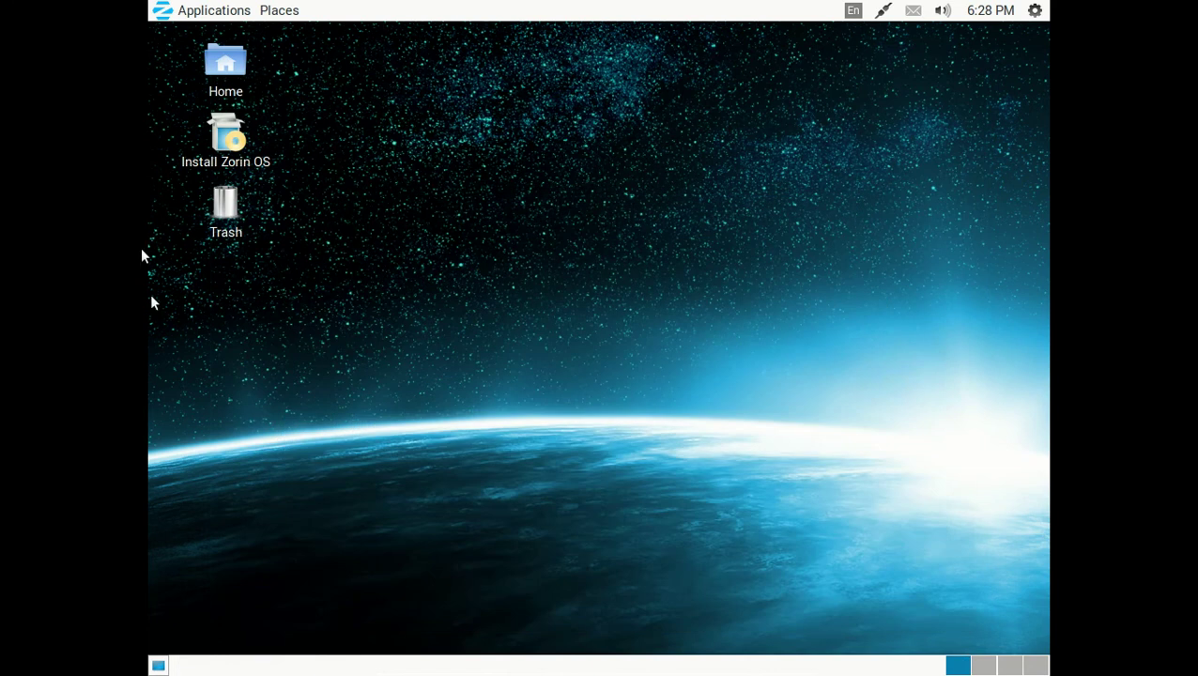
left_click(198, 9)
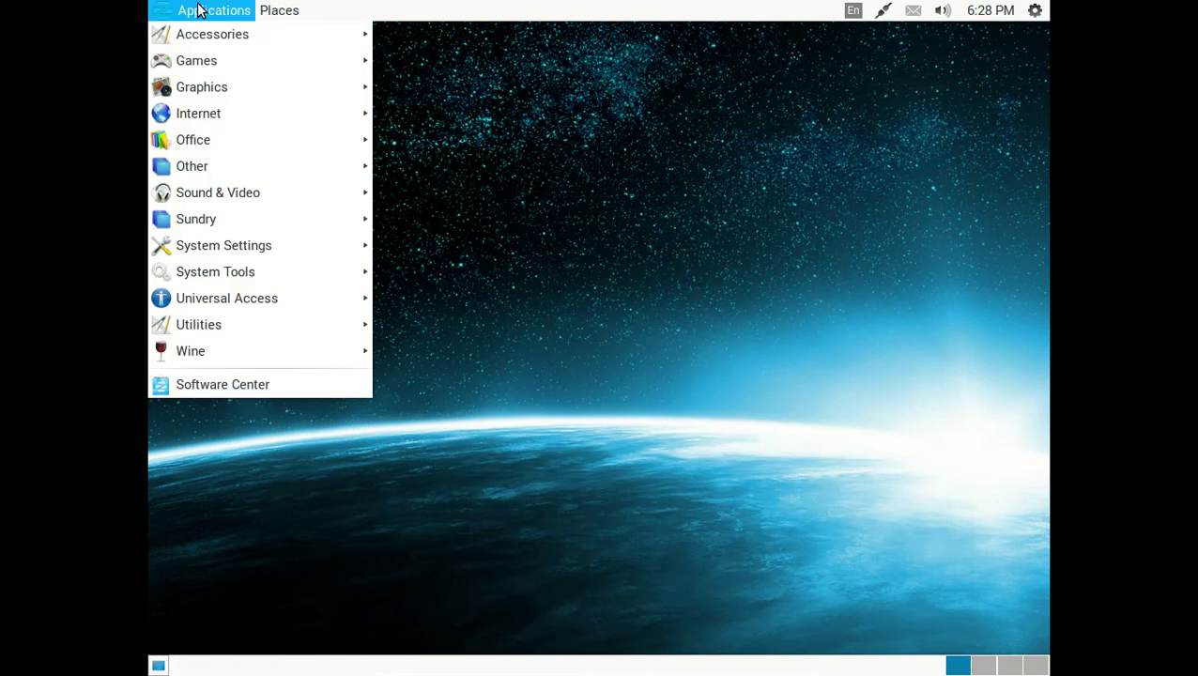
mouse_move(282, 269)
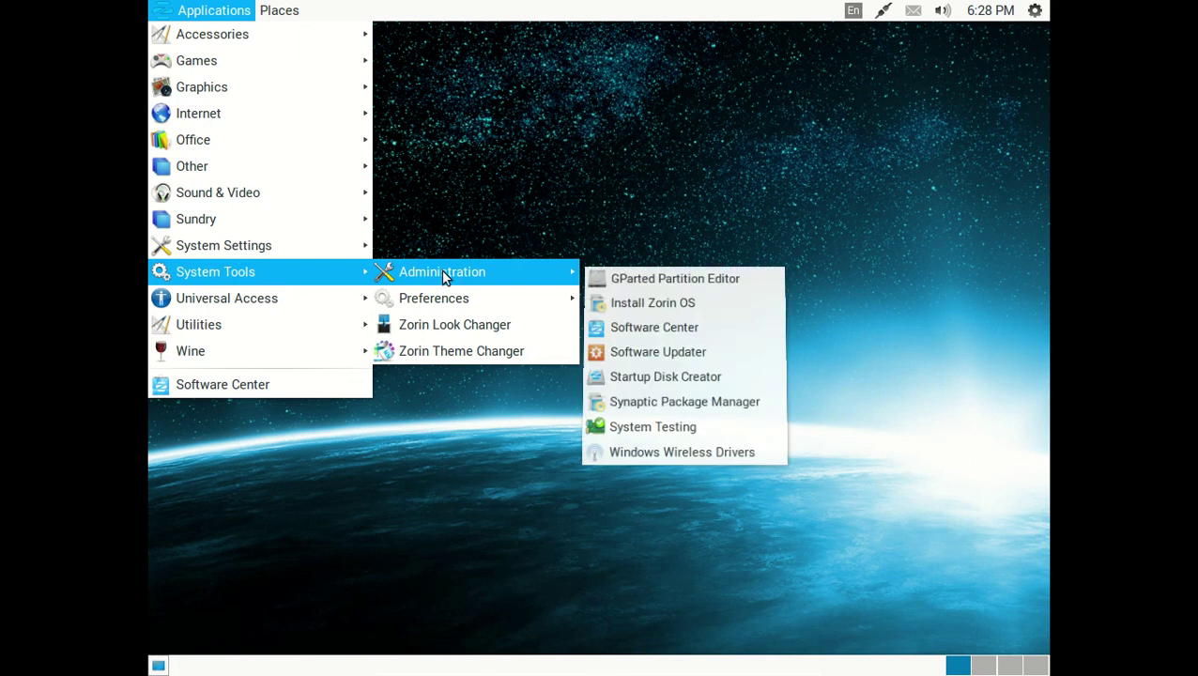
left_click(458, 325)
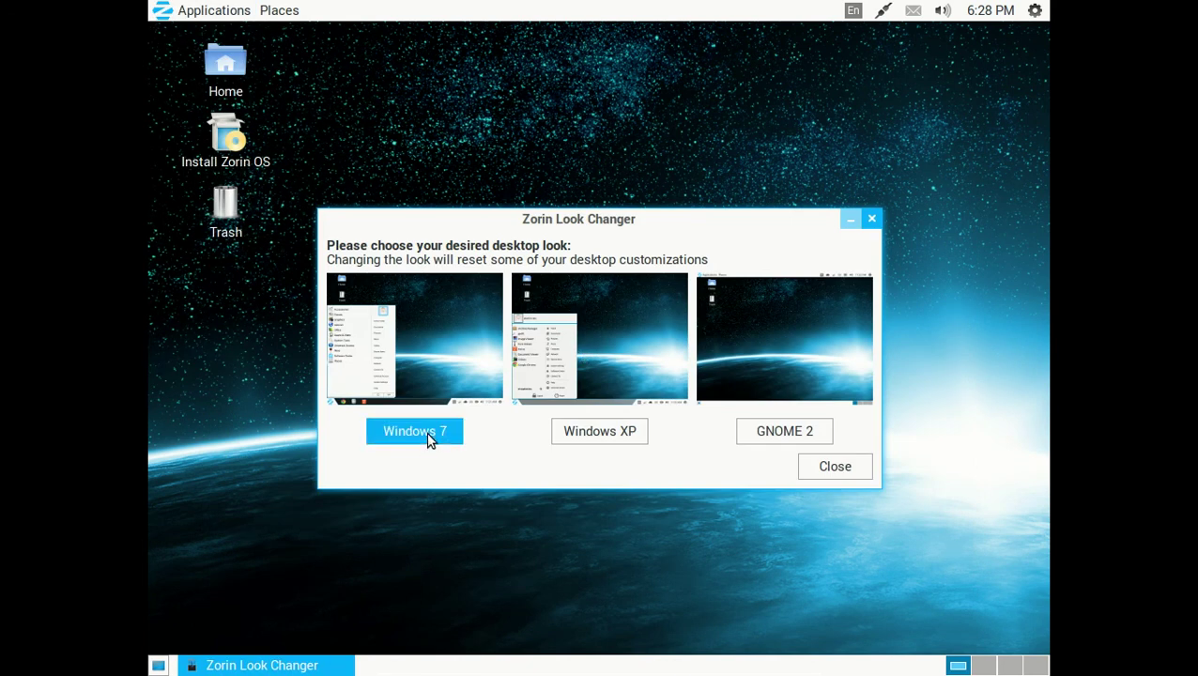
left_click(429, 432)
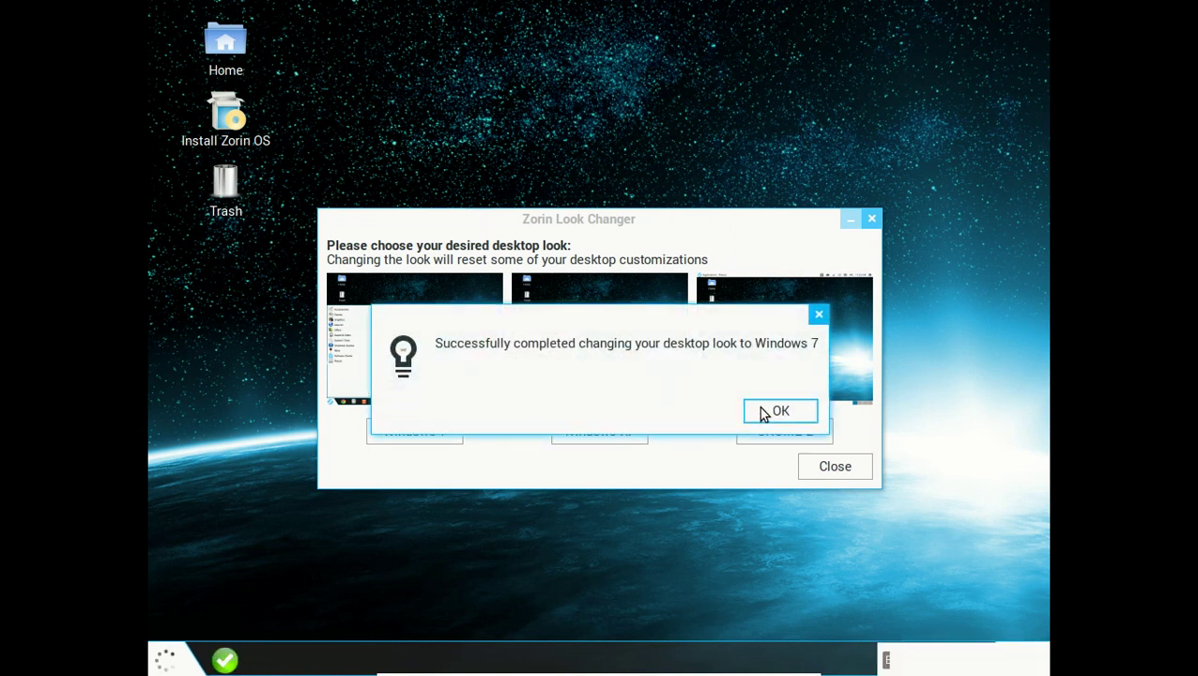
left_click(761, 414)
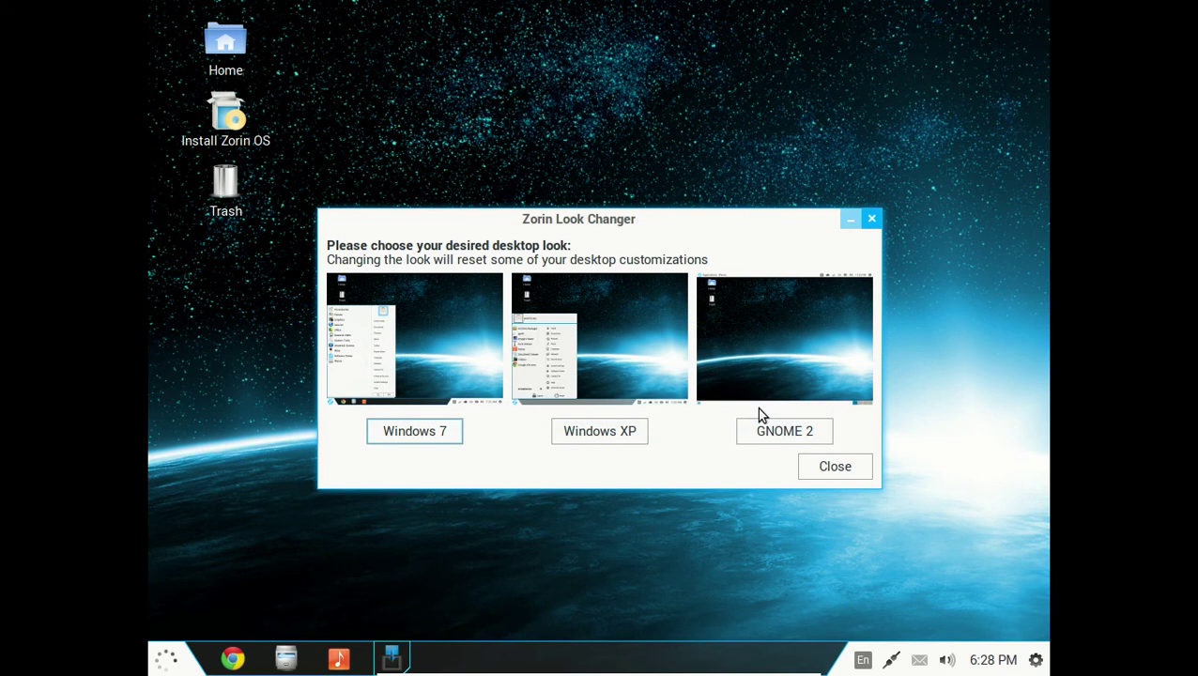
left_click(821, 472)
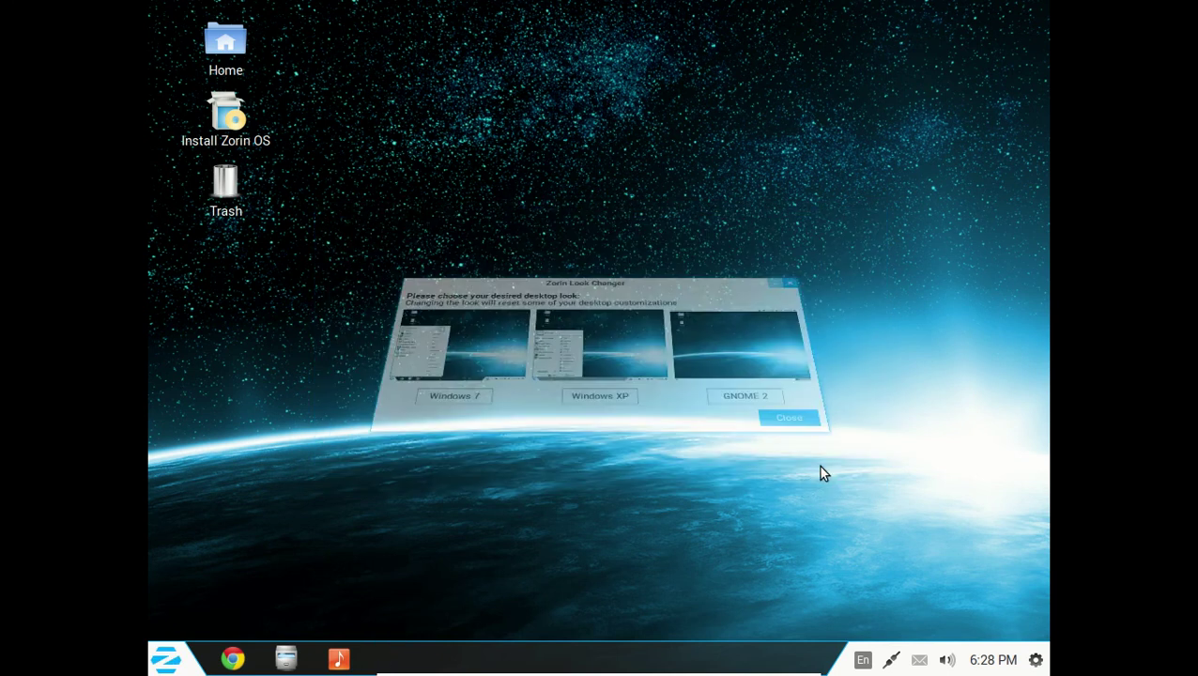
Set the Zorin Menu theme to Lancelot in the menu's preferences and accept restarting the menu
right_click(169, 666)
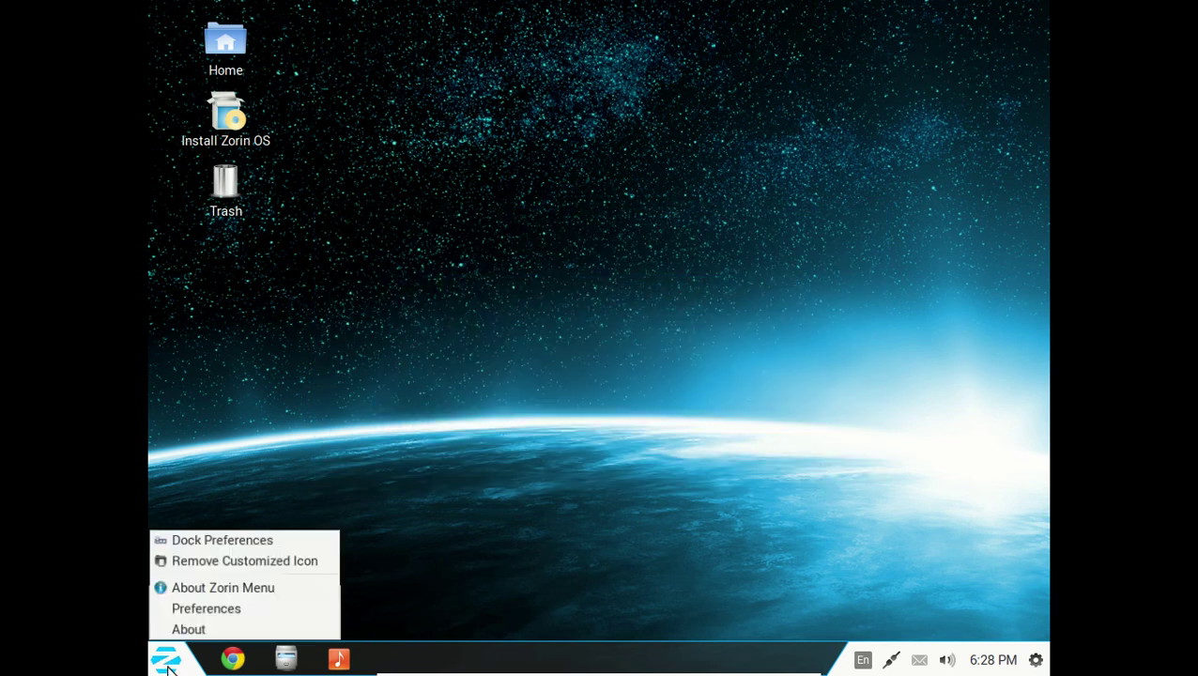
left_click(204, 610)
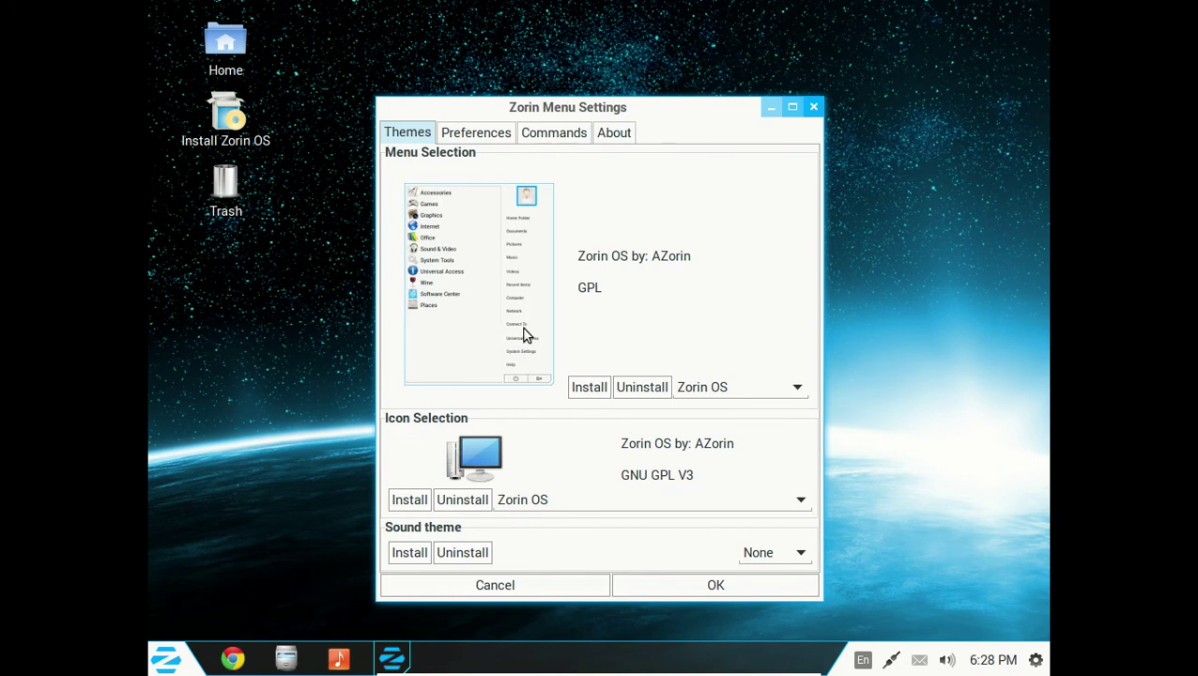
left_click(795, 392)
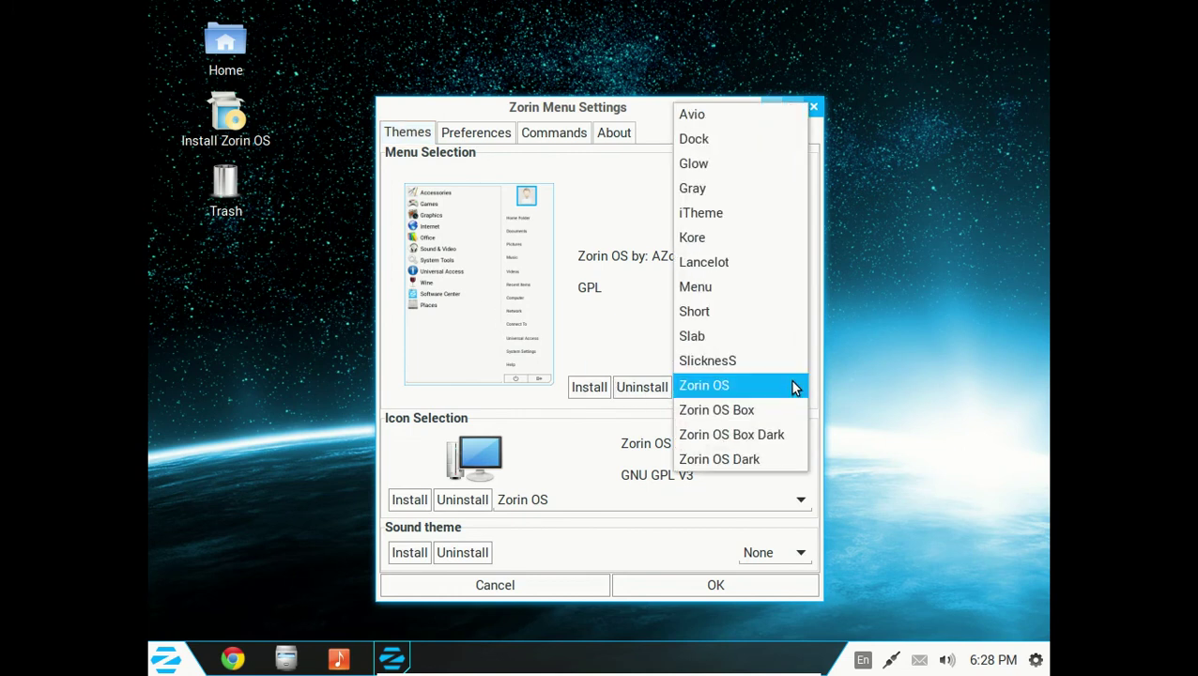
left_click(743, 263)
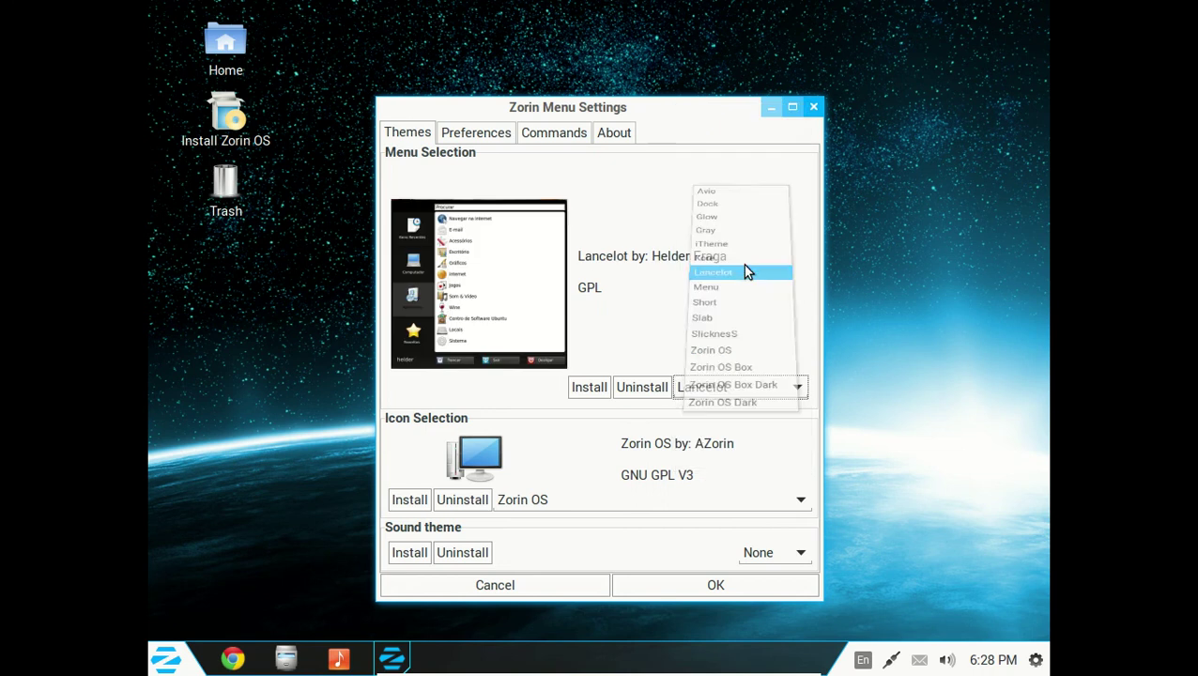
left_click(755, 588)
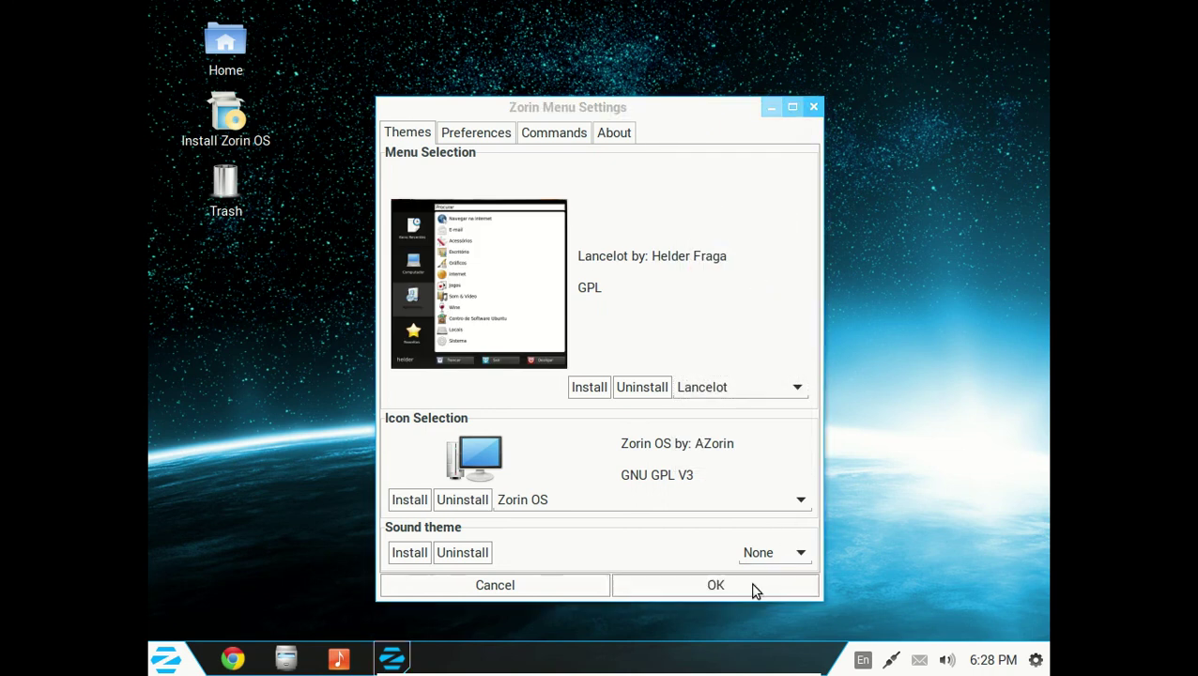
left_click(693, 372)
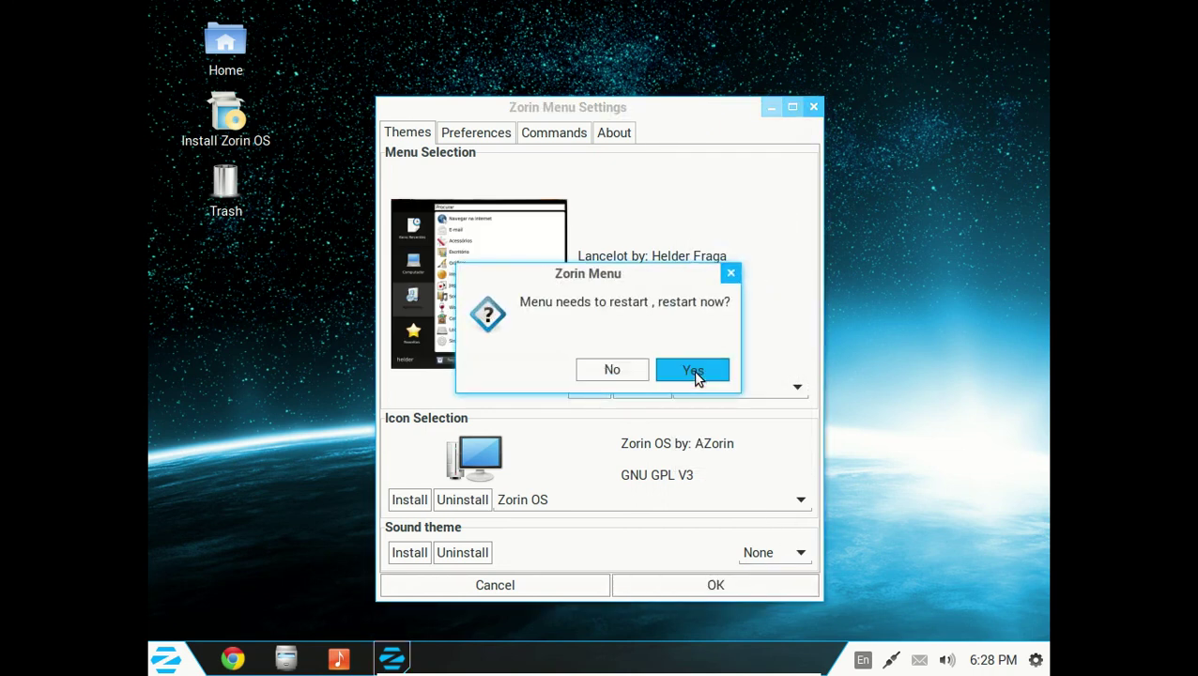
Reapply the Lancelot theme from the Zorin Menu preferences and restart the menu applet
left_click(169, 660)
left_click(171, 662)
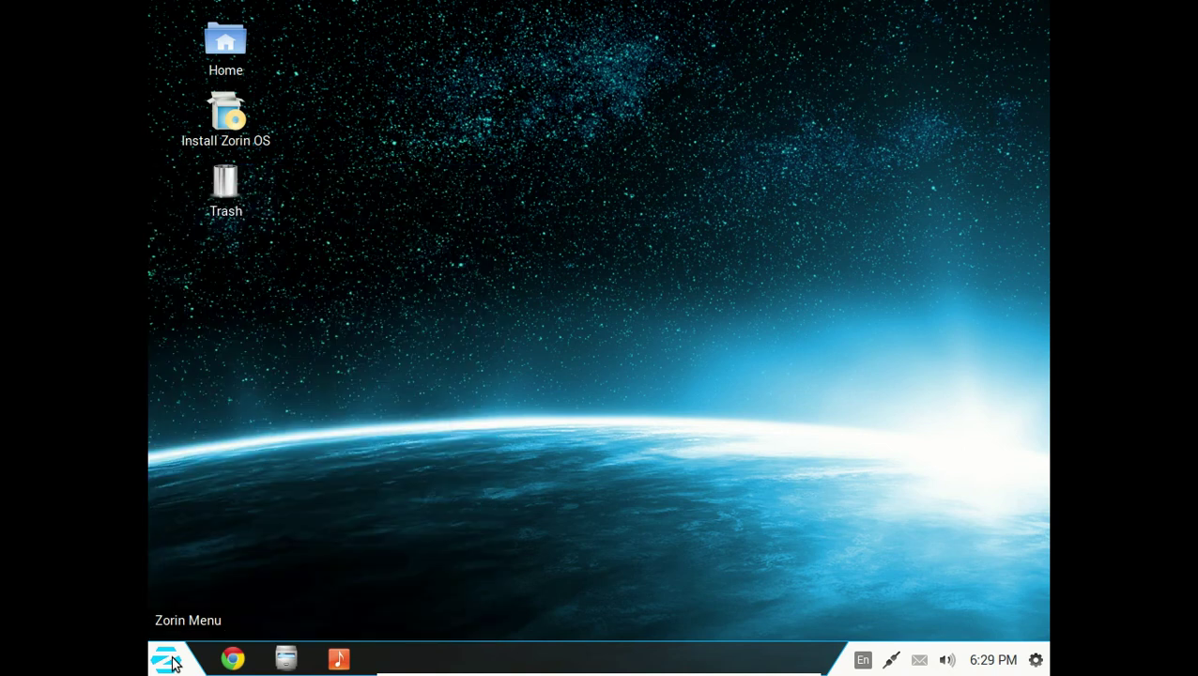
right_click(171, 661)
left_click(208, 608)
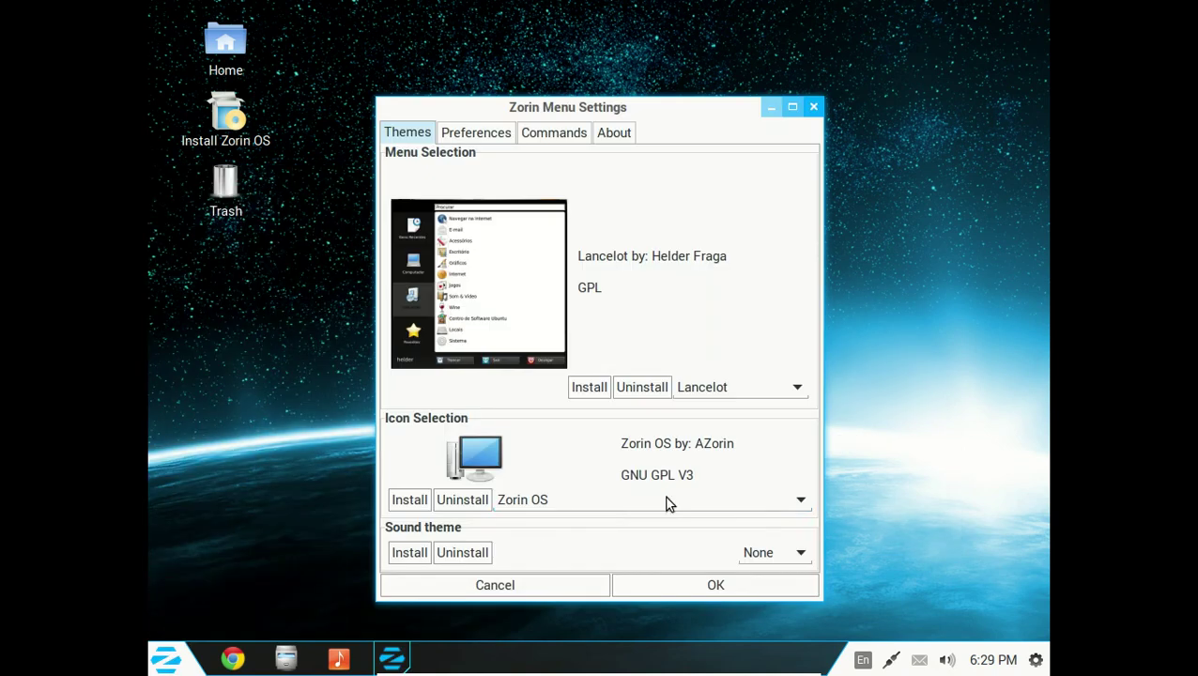
left_click(733, 588)
left_click(683, 375)
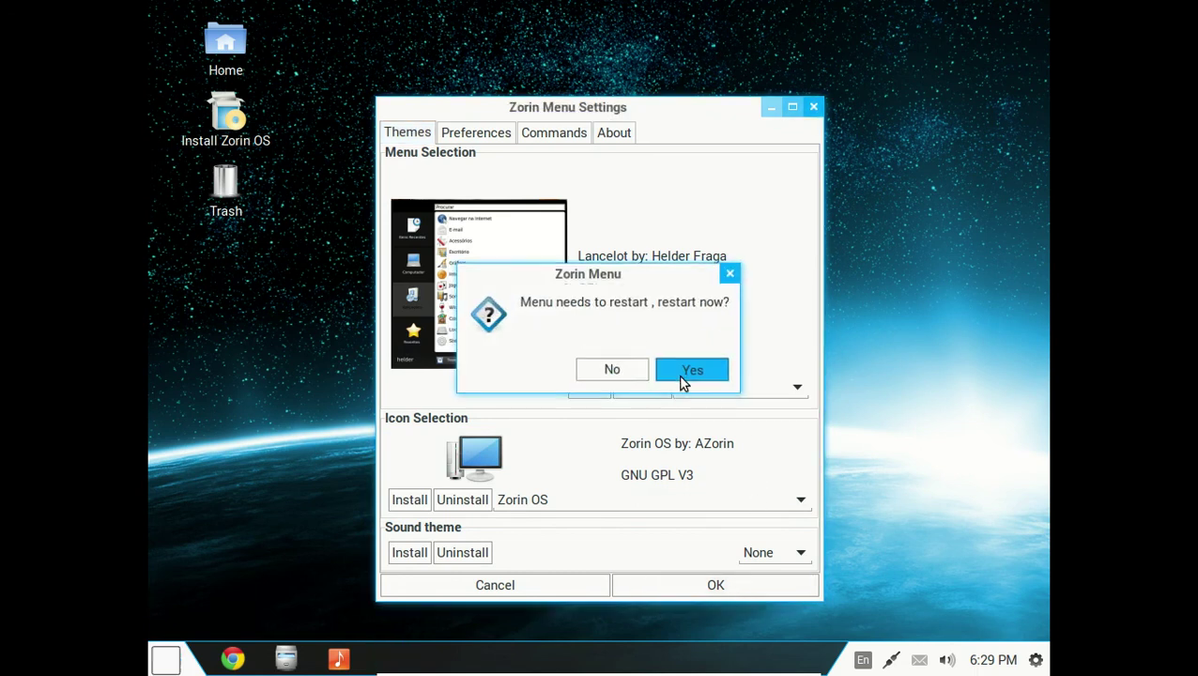
left_click(163, 662)
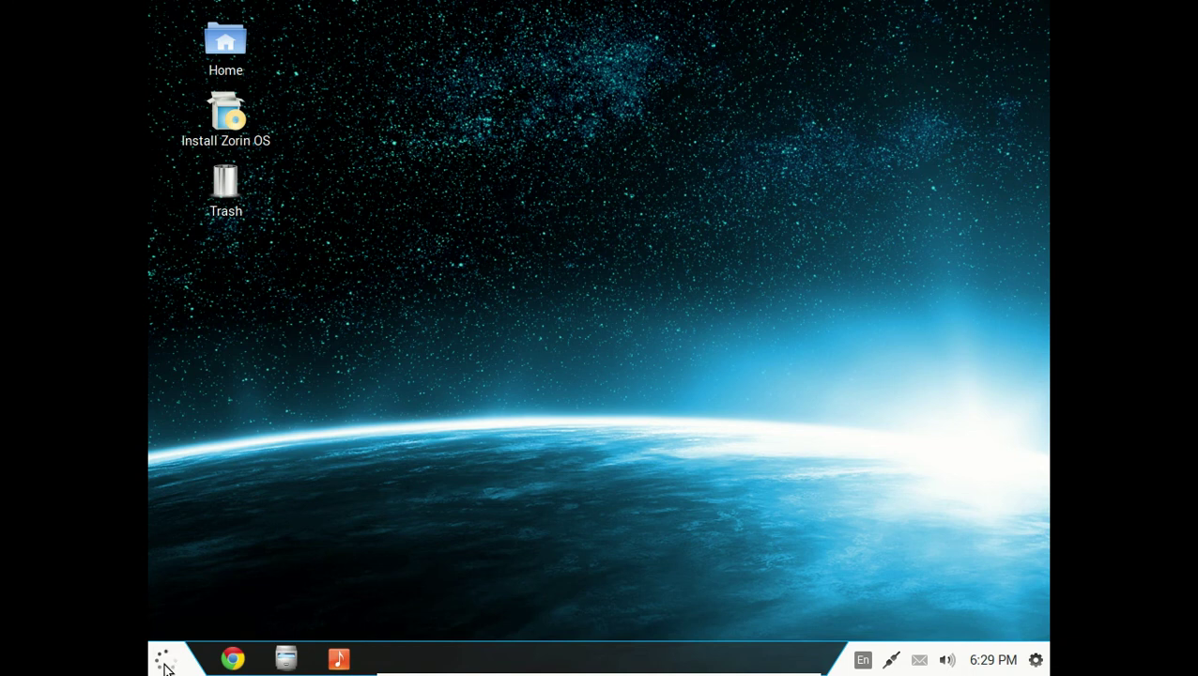
Browse the Applications, Computer and Recent Items sections of the Lancelot-themed Zorin Menu
left_click(169, 662)
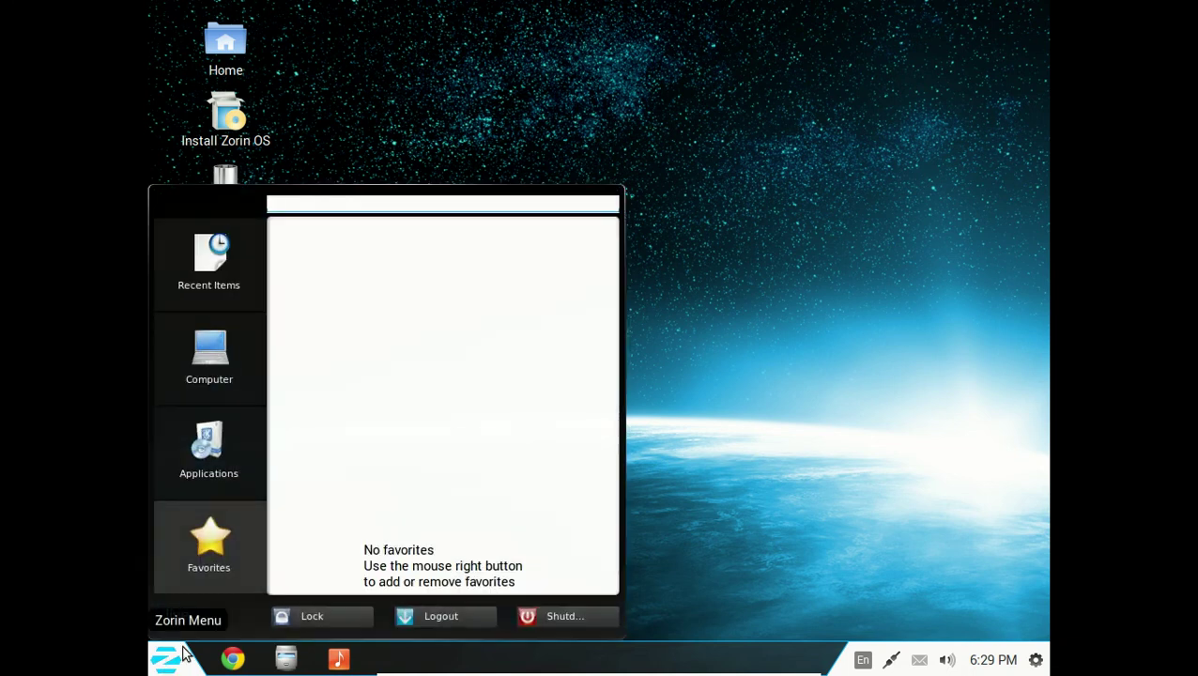
left_click(219, 438)
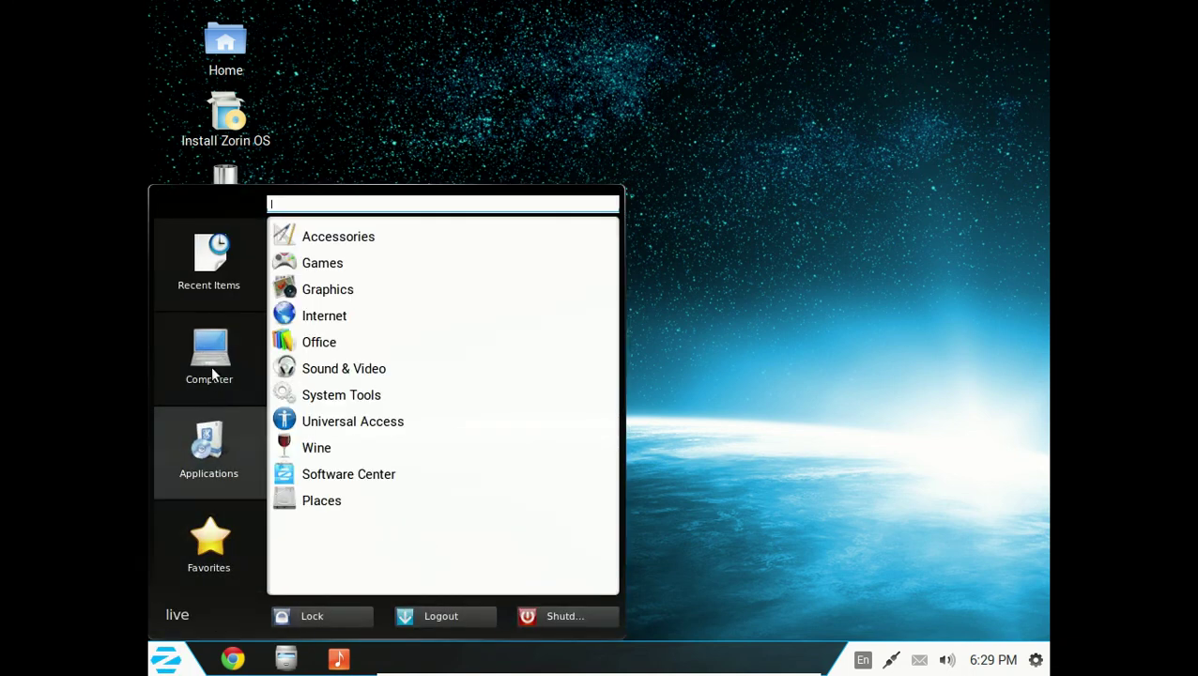
left_click(212, 374)
left_click(225, 274)
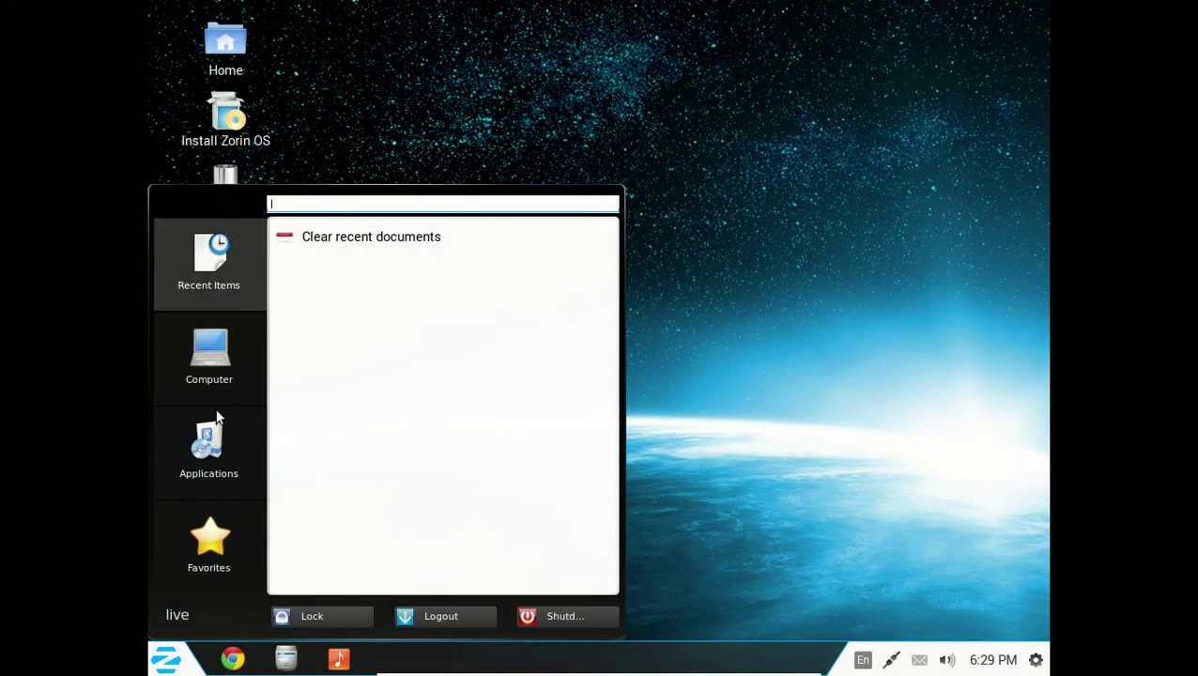
left_click(216, 417)
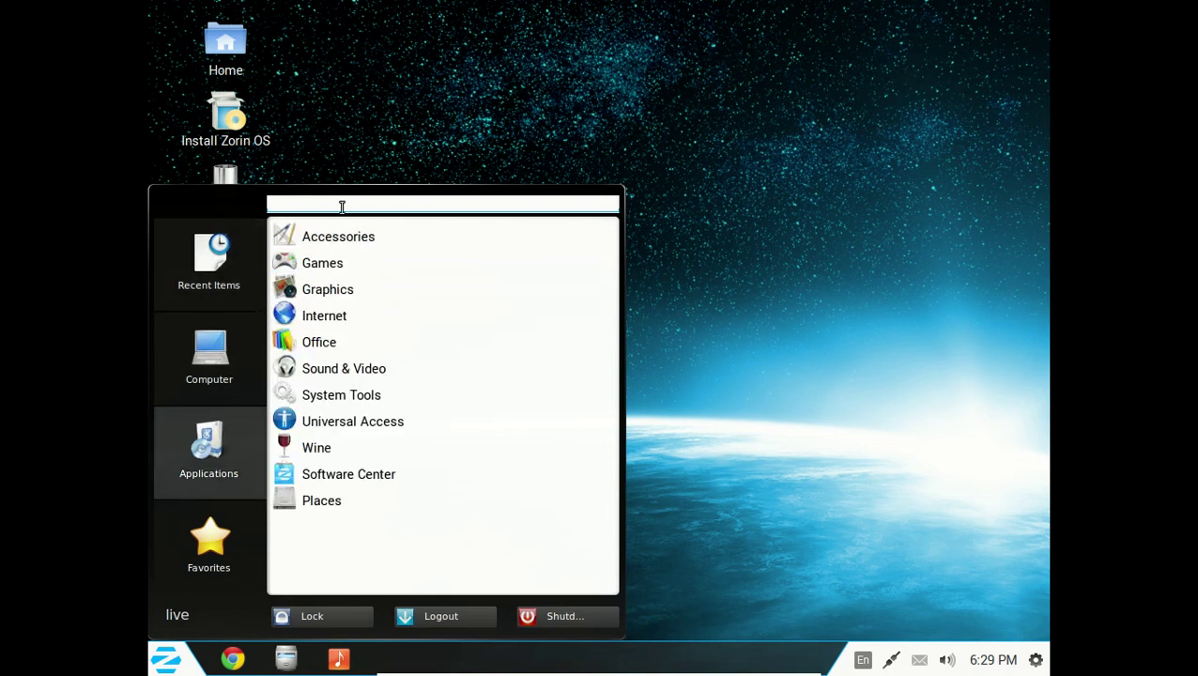
Search the Zorin Menu for "music" and close the menu
type("musicfl")
key("BackSpace")
key("BackSpace")
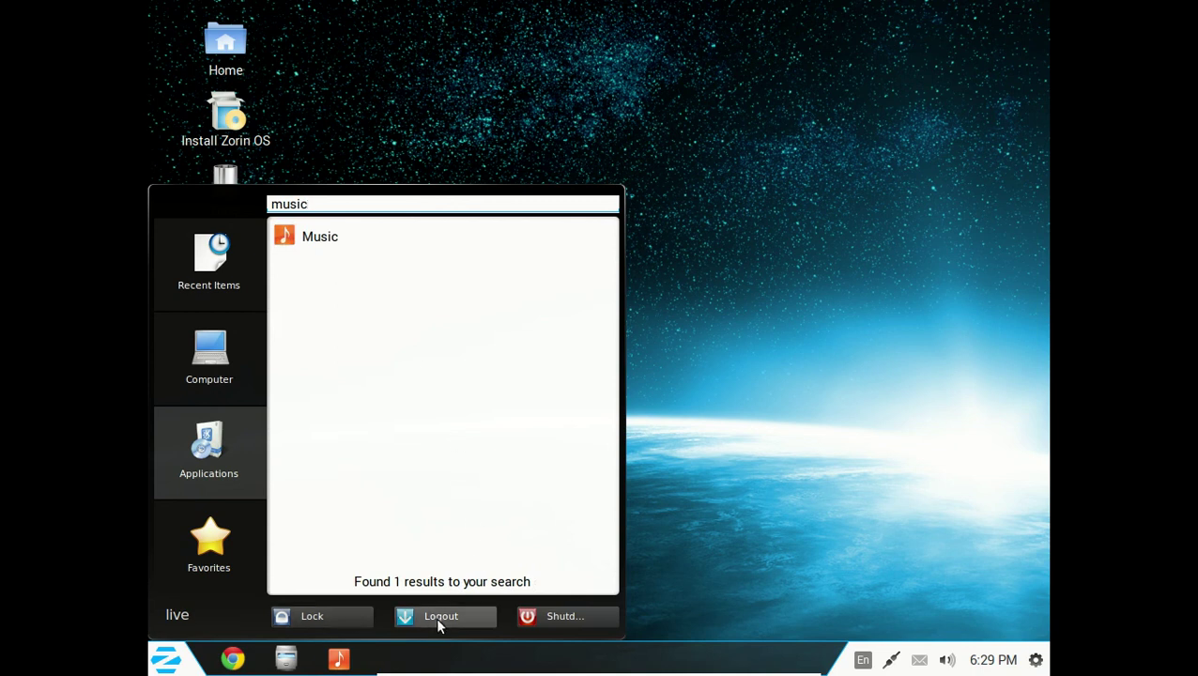
left_click(786, 513)
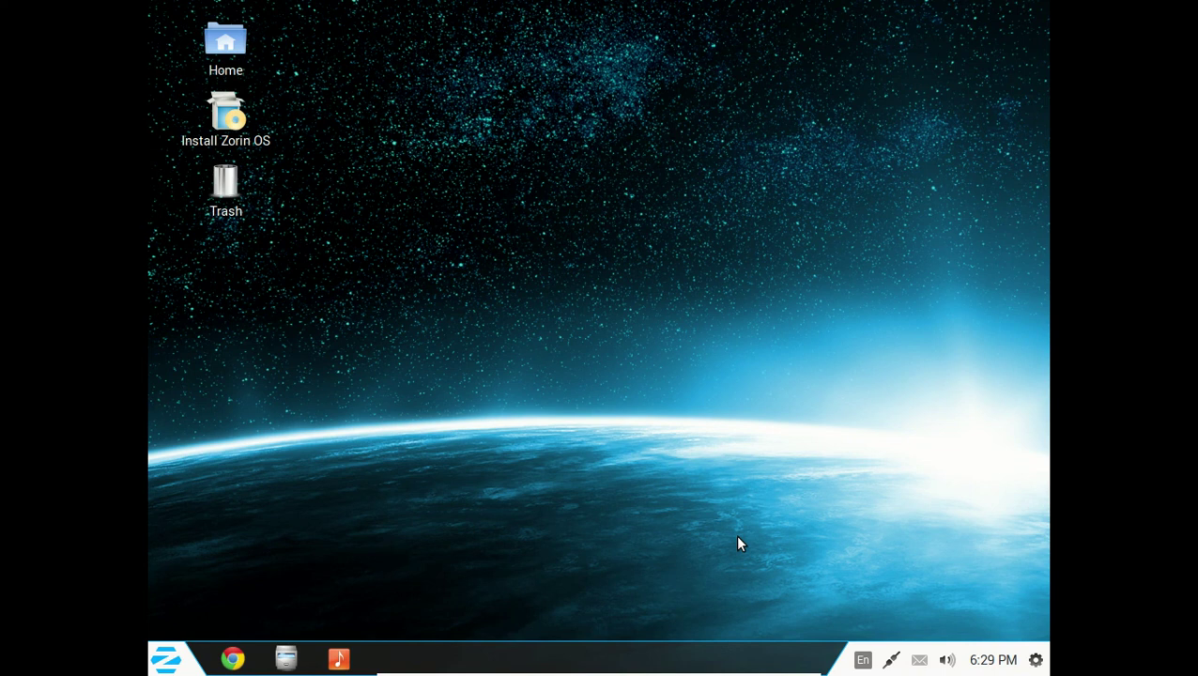
Set the Zorin Menu theme to iTheme in the menu's preferences and accept the menu restart
right_click(176, 662)
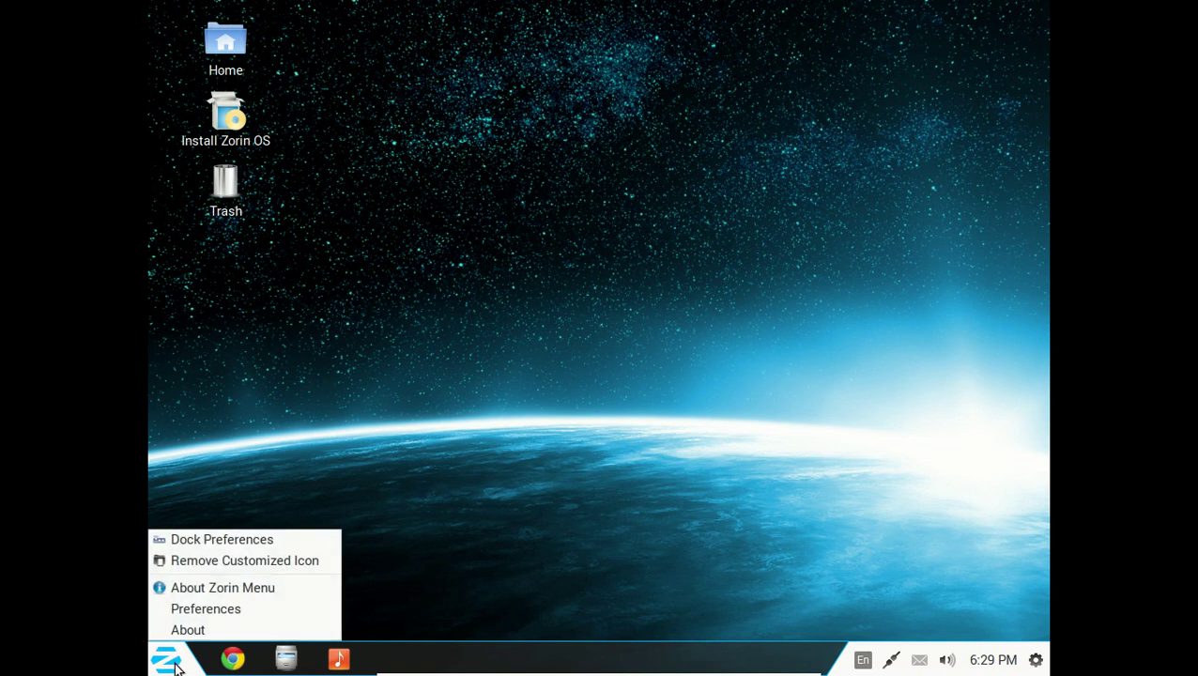
left_click(217, 612)
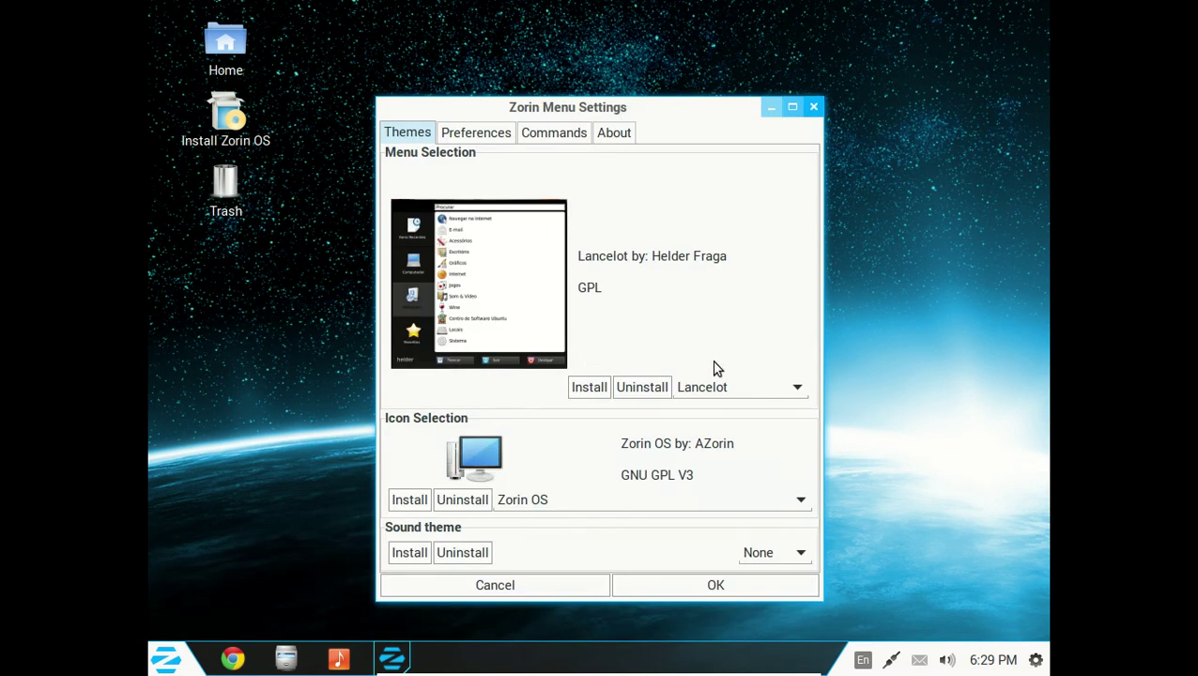
left_click(794, 387)
left_click(796, 392)
left_click(796, 392)
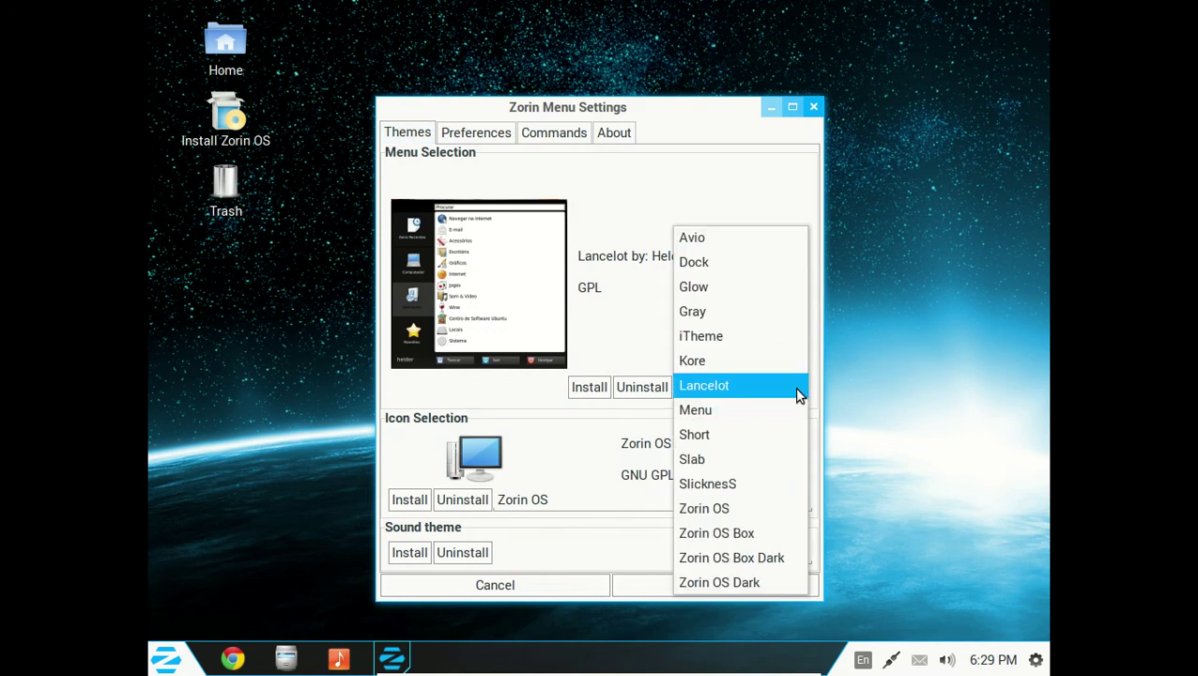
left_click(730, 339)
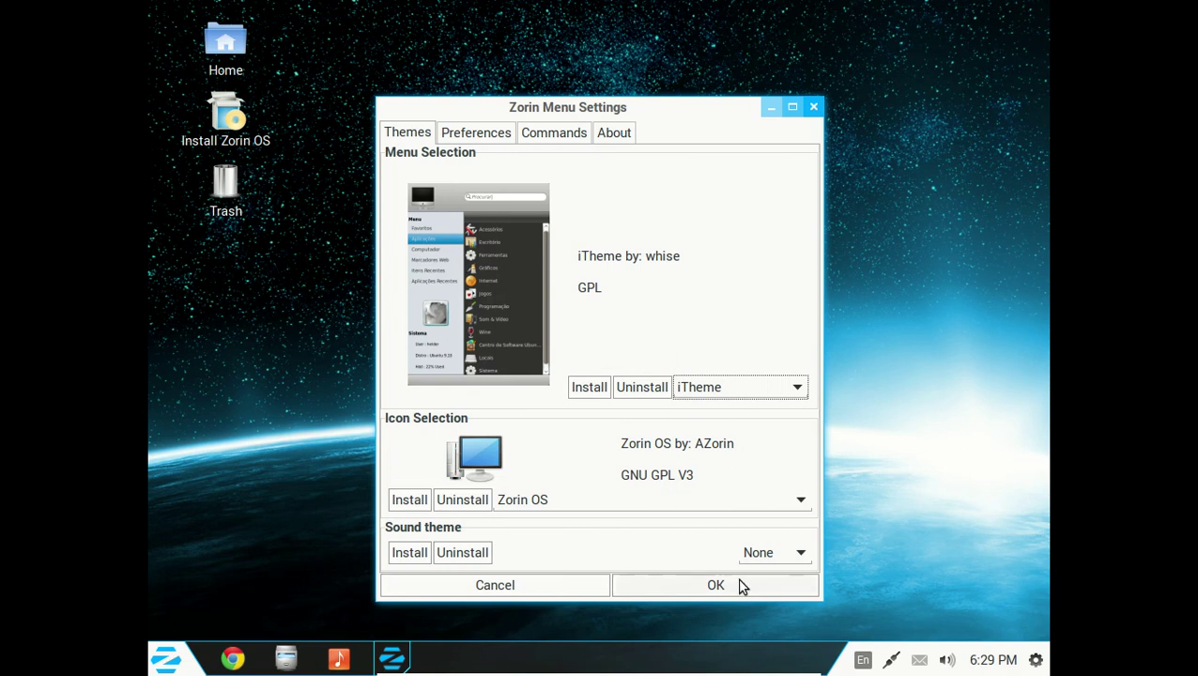
left_click(741, 584)
left_click(704, 373)
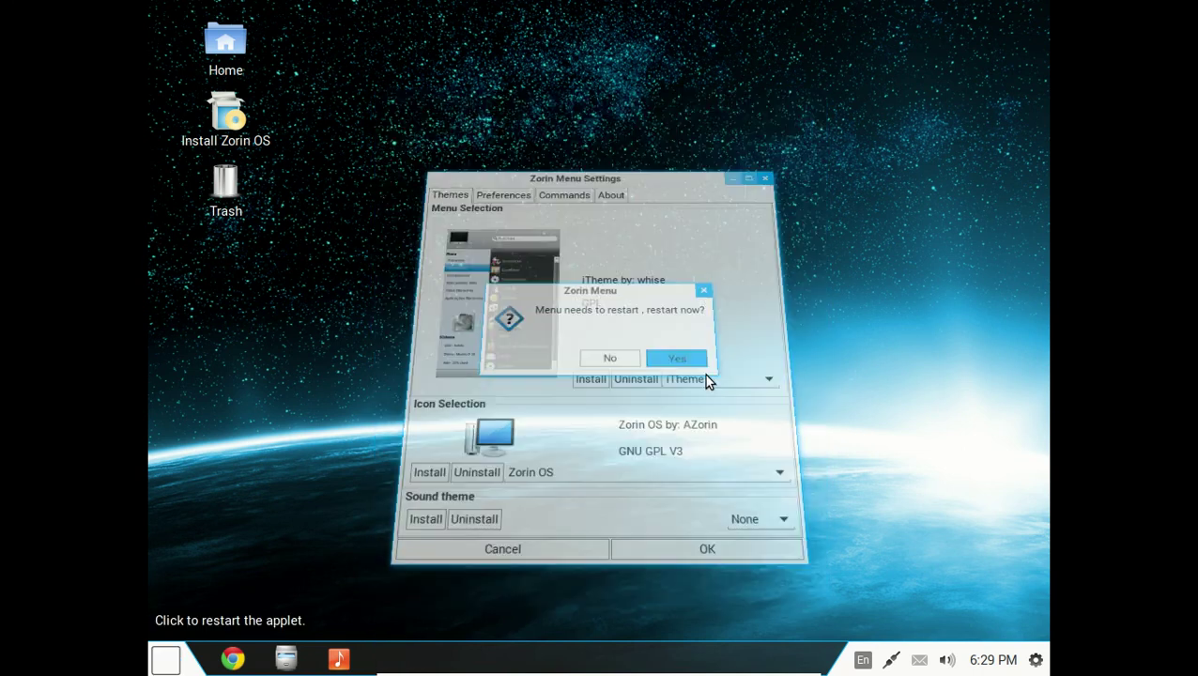
Look through the Applications, Computer, Web Bookmarks, Recent Items and Recent Applications sections of the iTheme menu, and close it
left_click(167, 668)
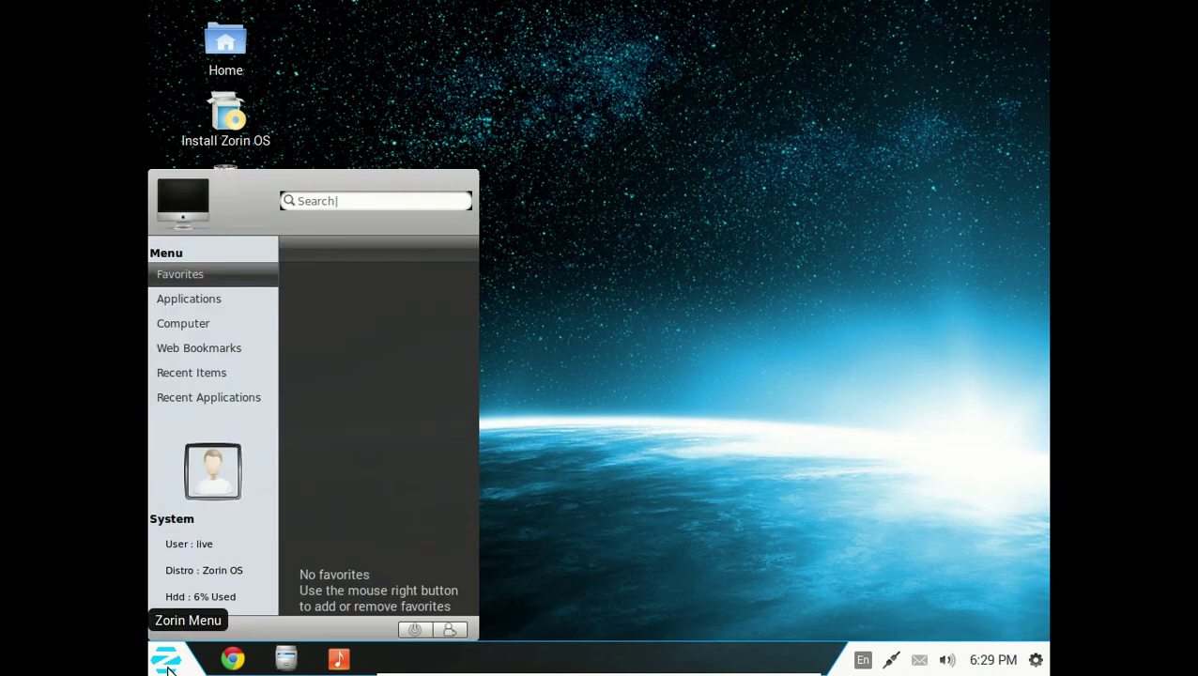
left_click(222, 301)
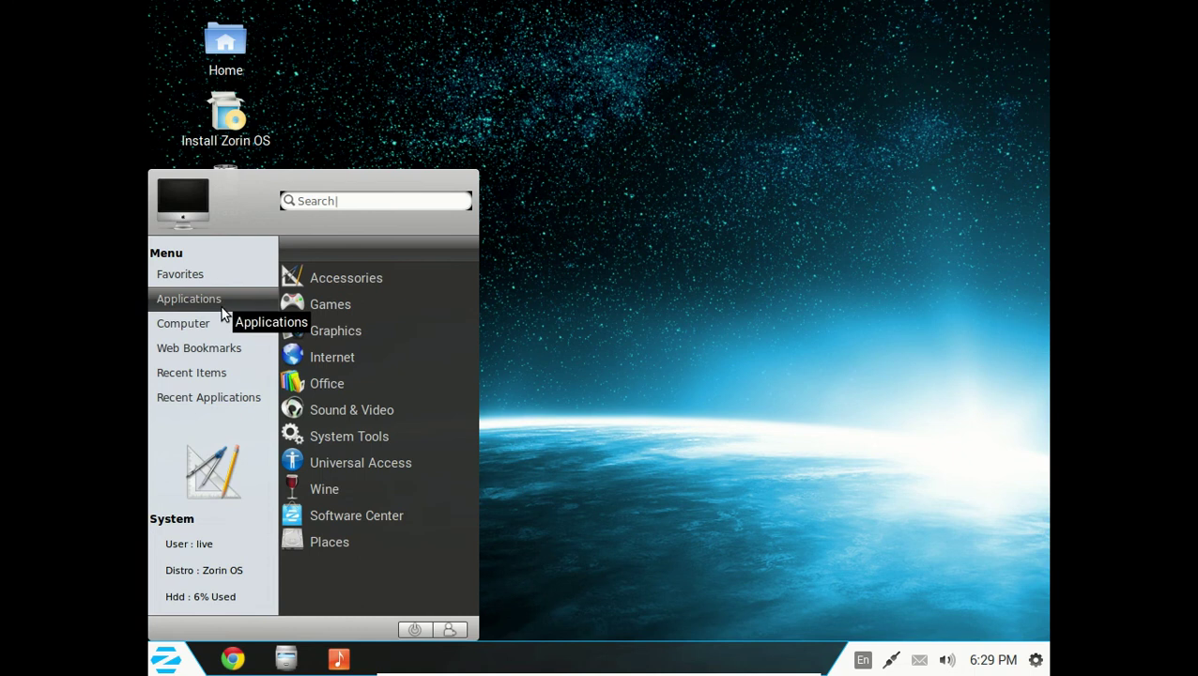
left_click(208, 327)
left_click(206, 348)
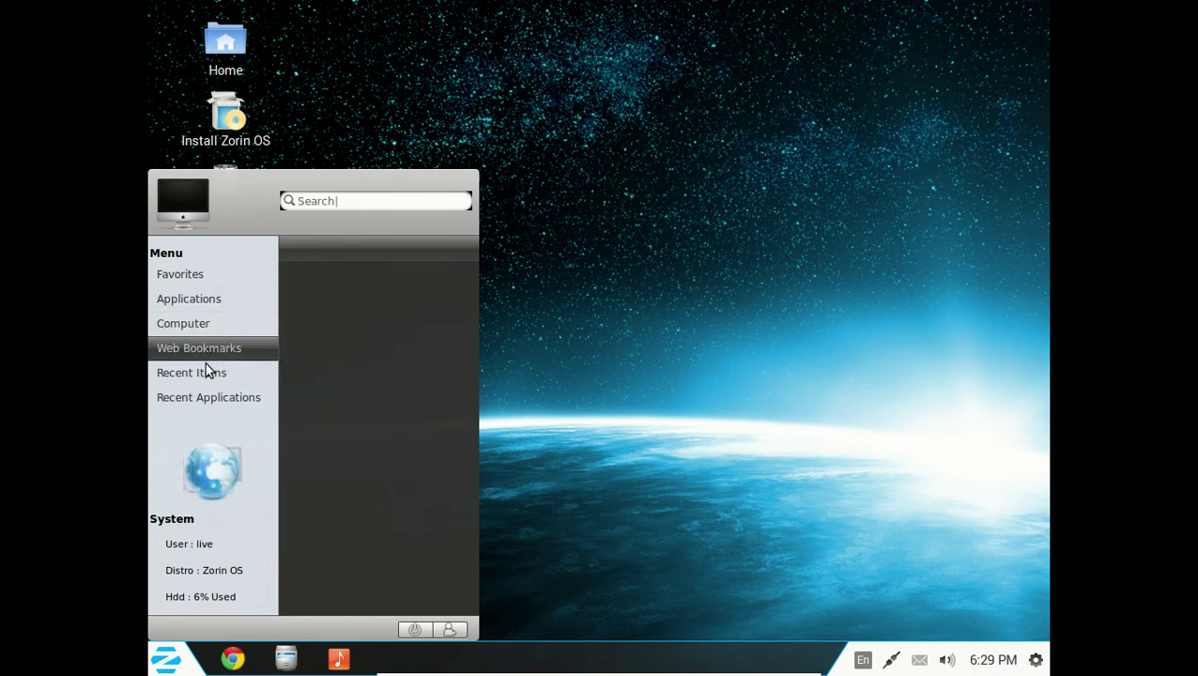
left_click(199, 375)
left_click(198, 397)
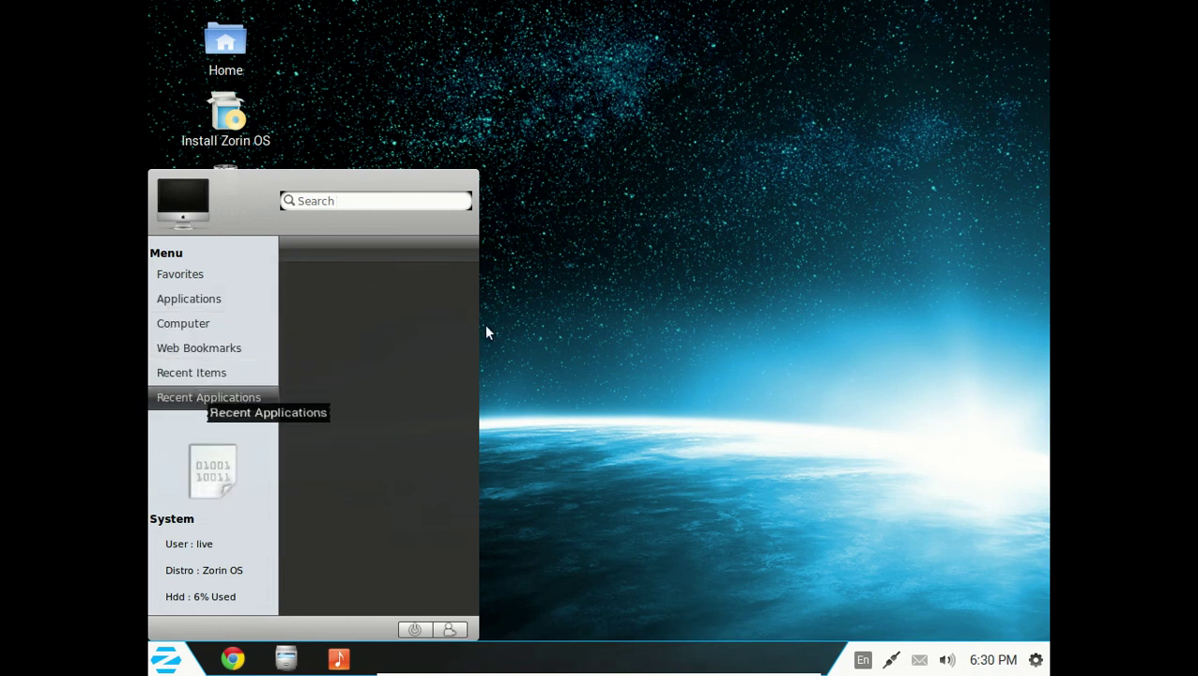
left_click(167, 662)
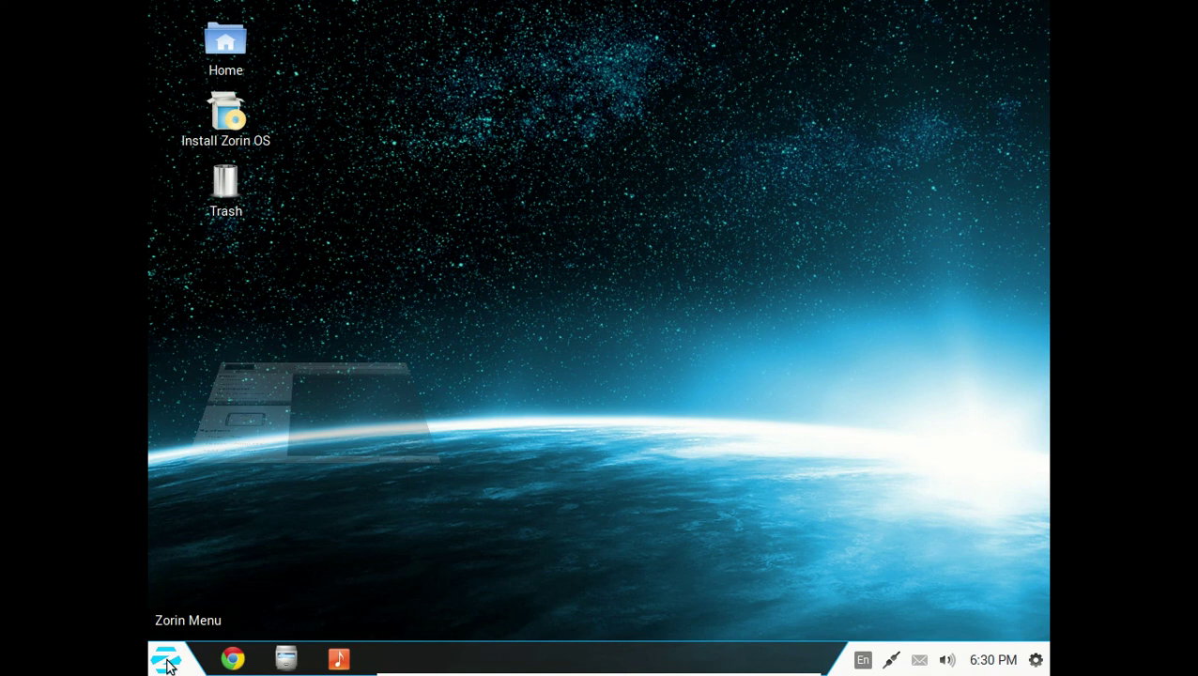
right_click(169, 664)
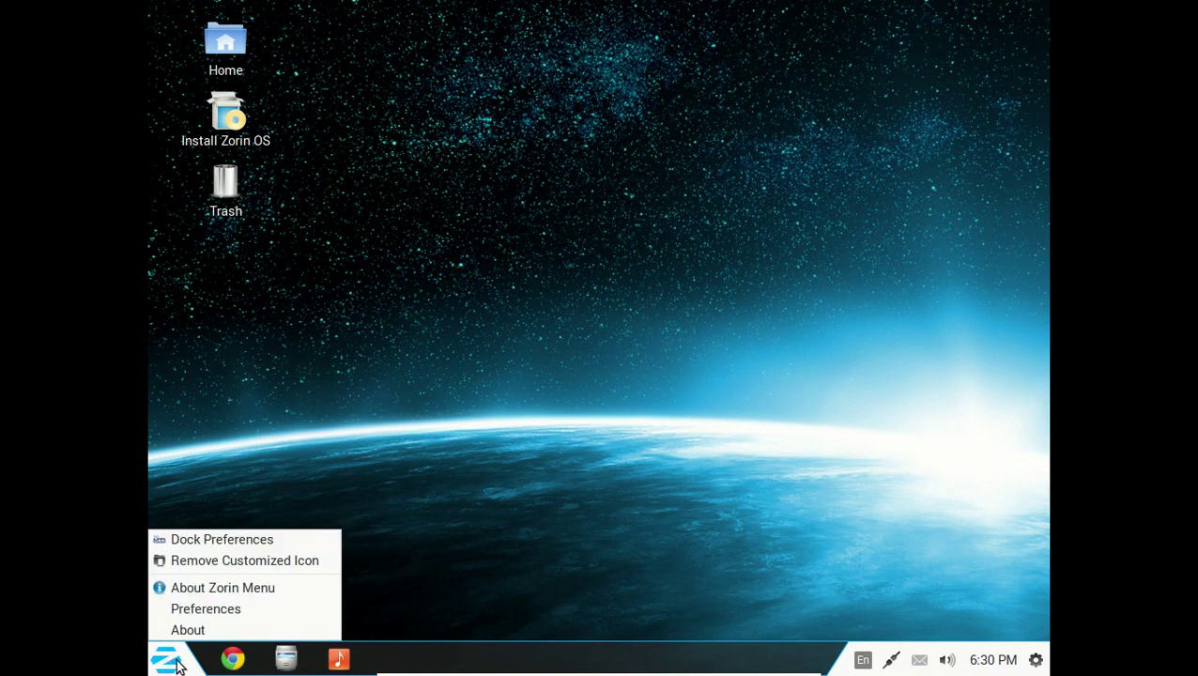
left_click(572, 412)
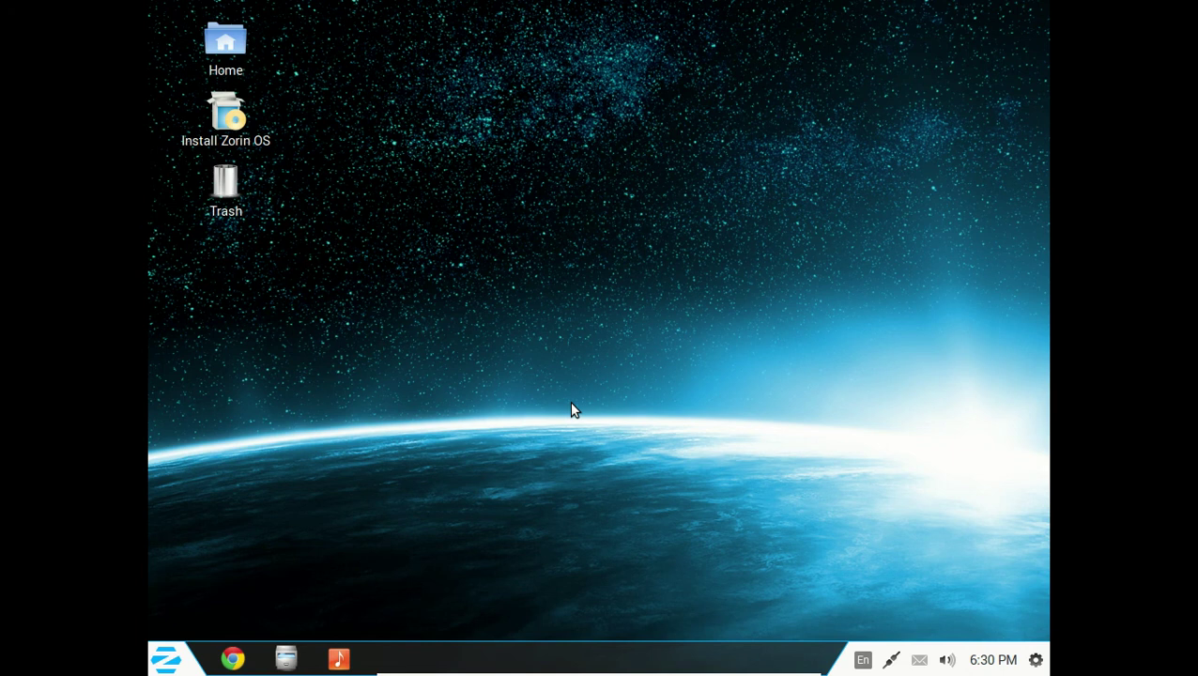
Take the Zorin virtual machine out of full-screen mode and move its window down to uncover the host desktop's wallpaper
key("Control_R+f")
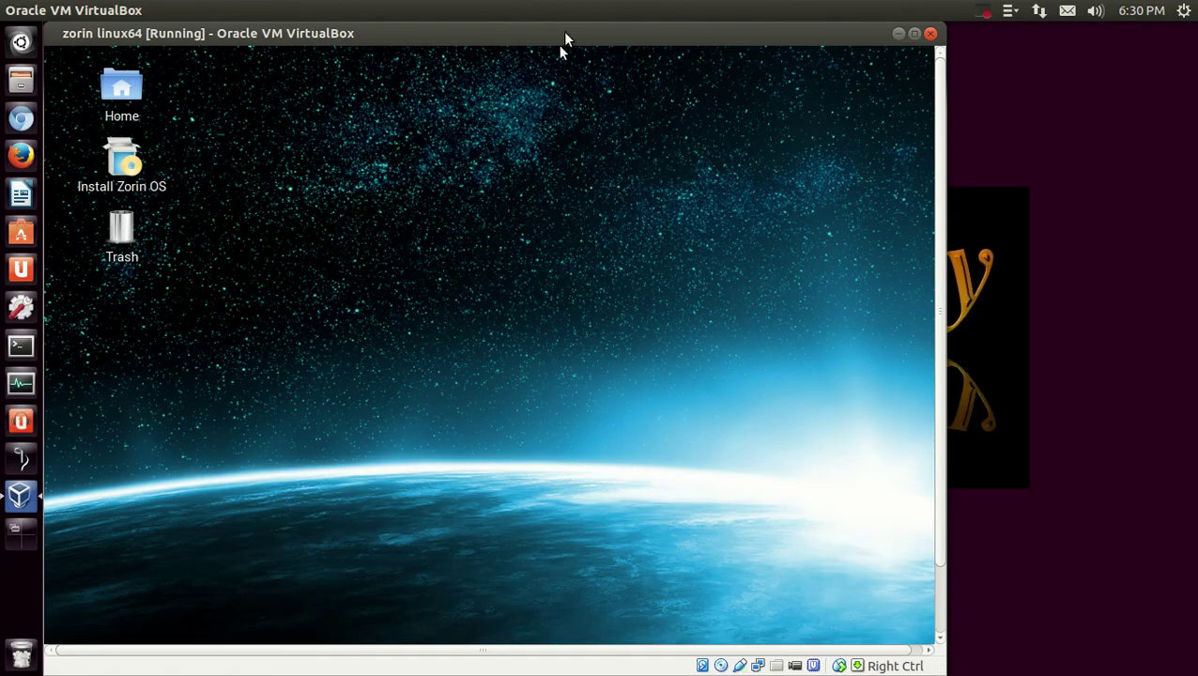
left_click_drag(565, 38, 702, 543)
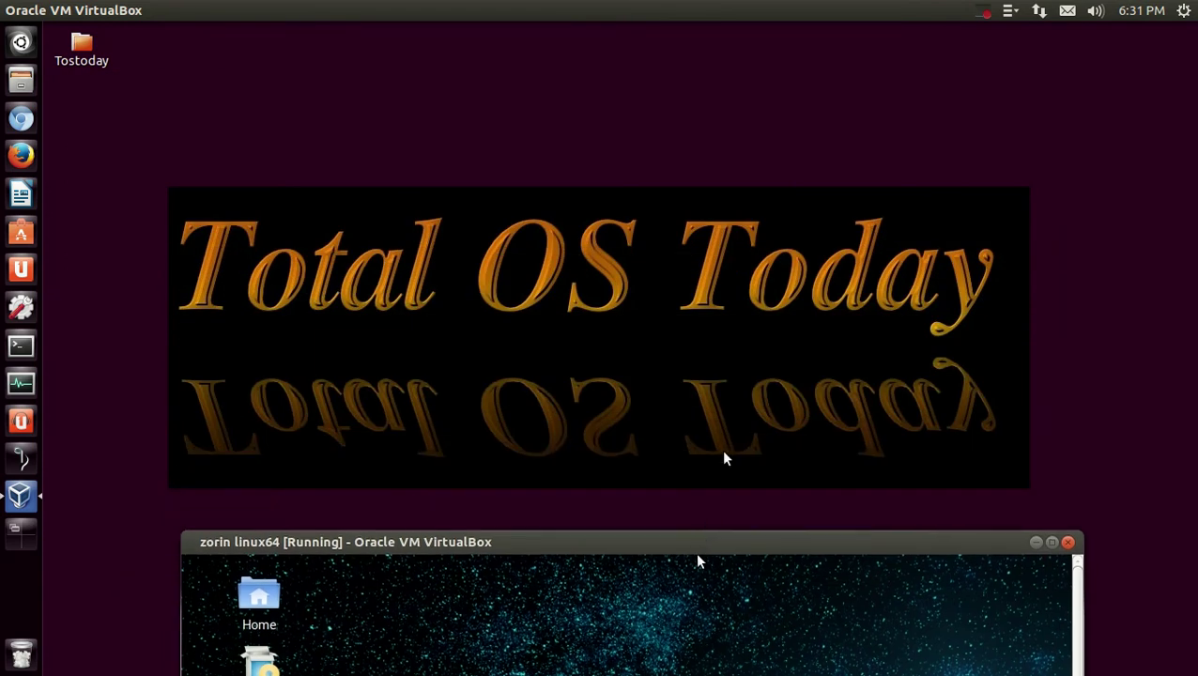